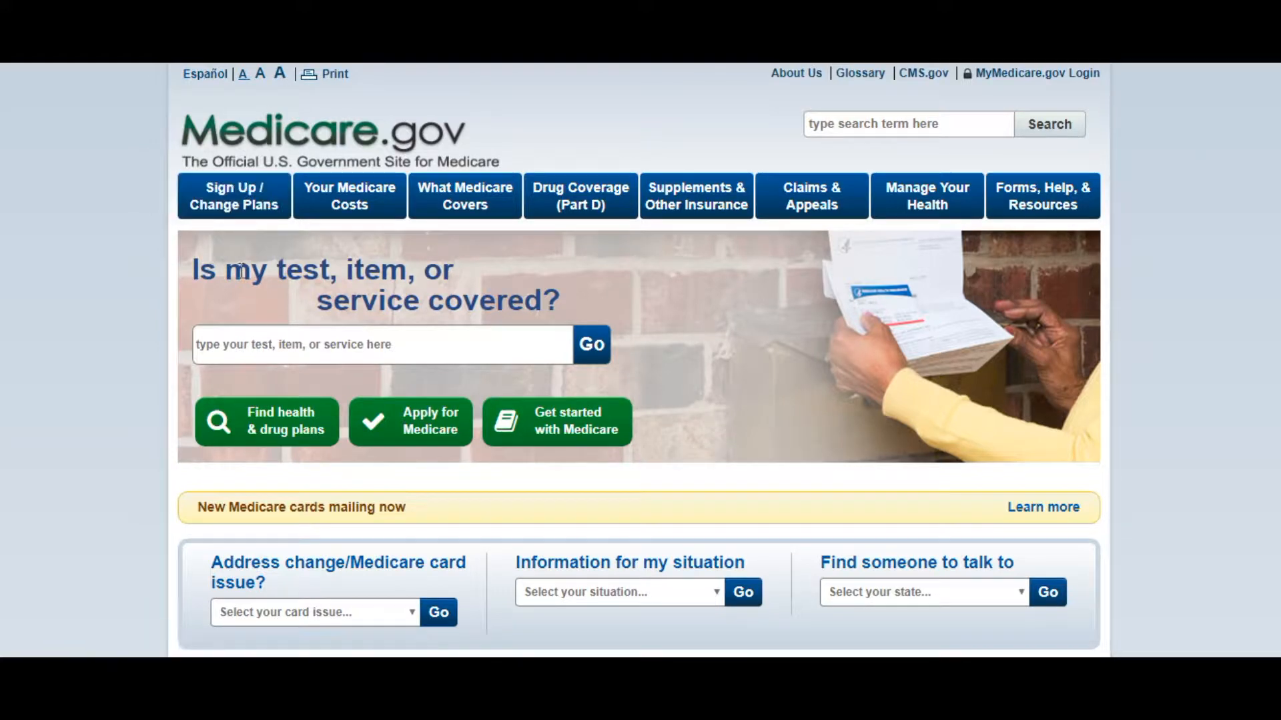
Open the health and drug plan finder and run a general plan search for ZIP code 27105
left_click(253, 428)
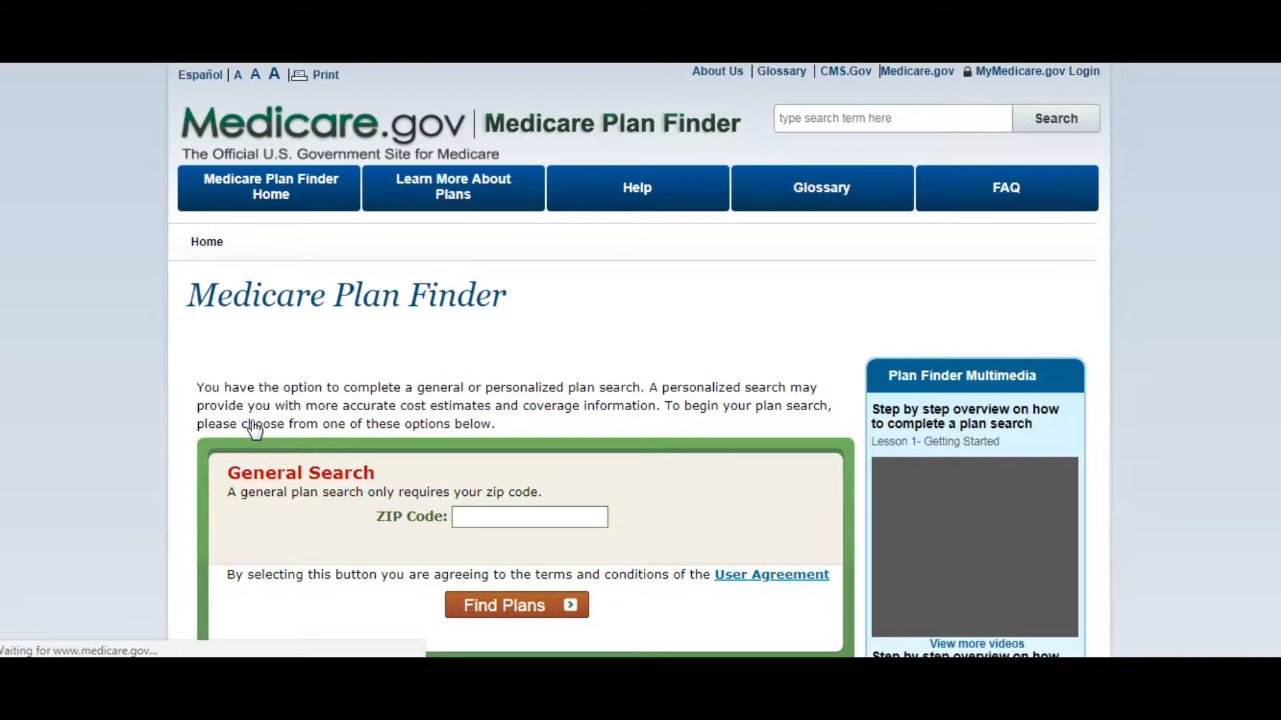
scroll(1209, 300, "down", 3)
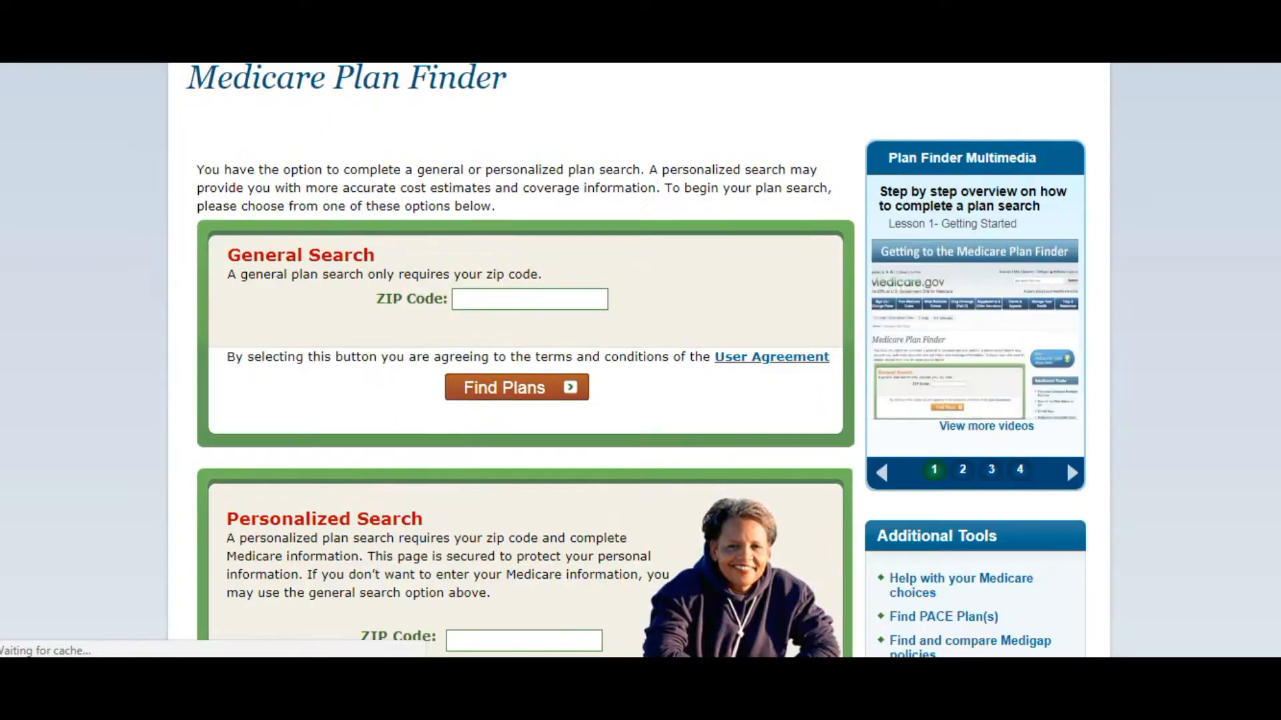
scroll(1215, 221, "down", 2)
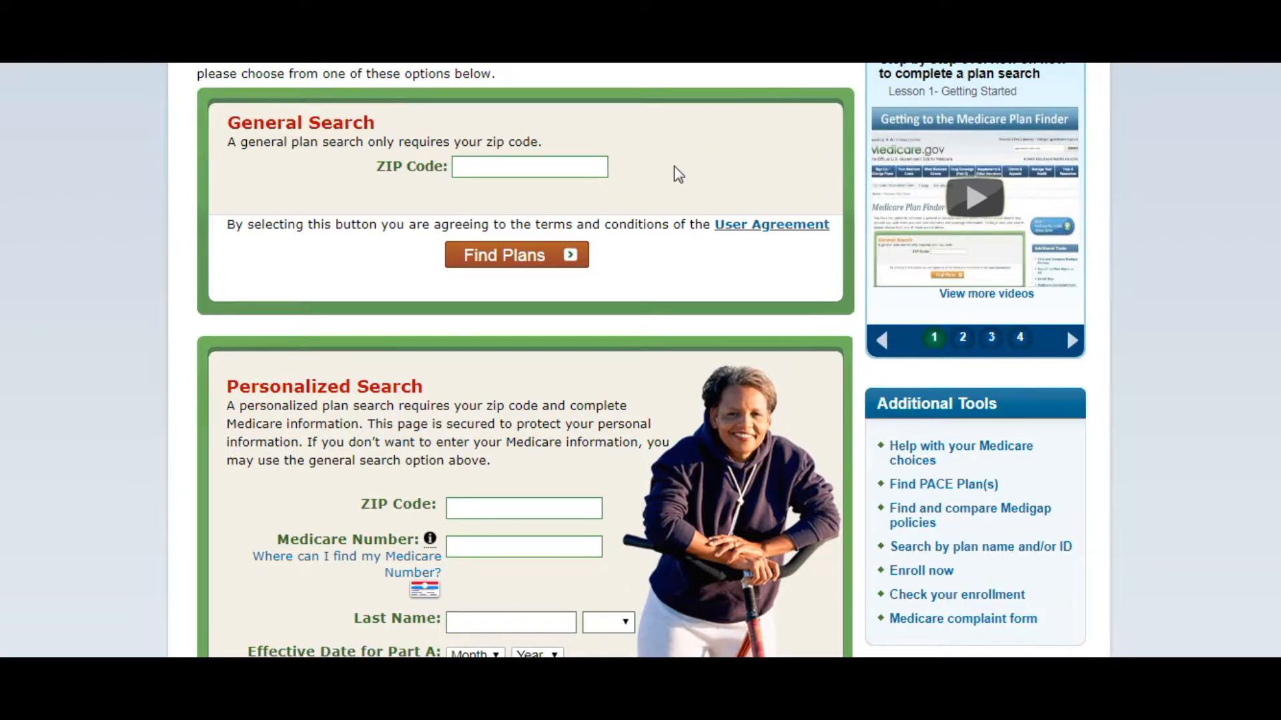
left_click(494, 166)
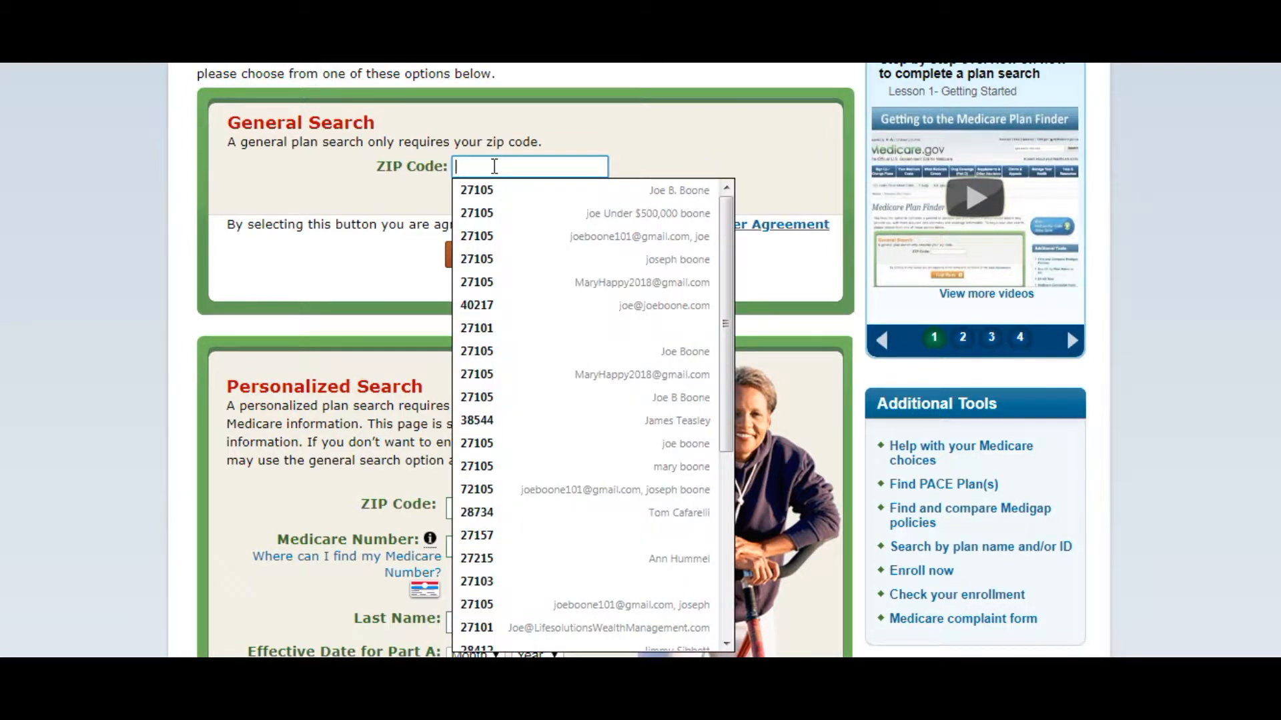
type("2")
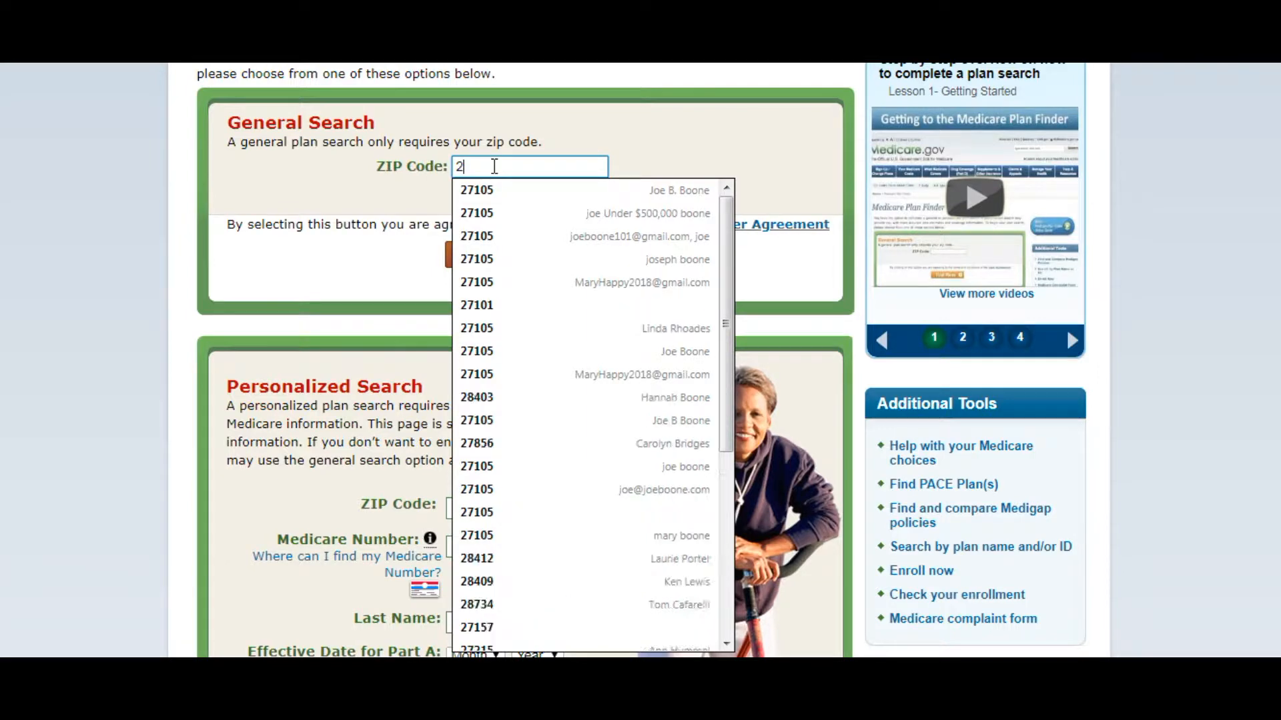
type("7105")
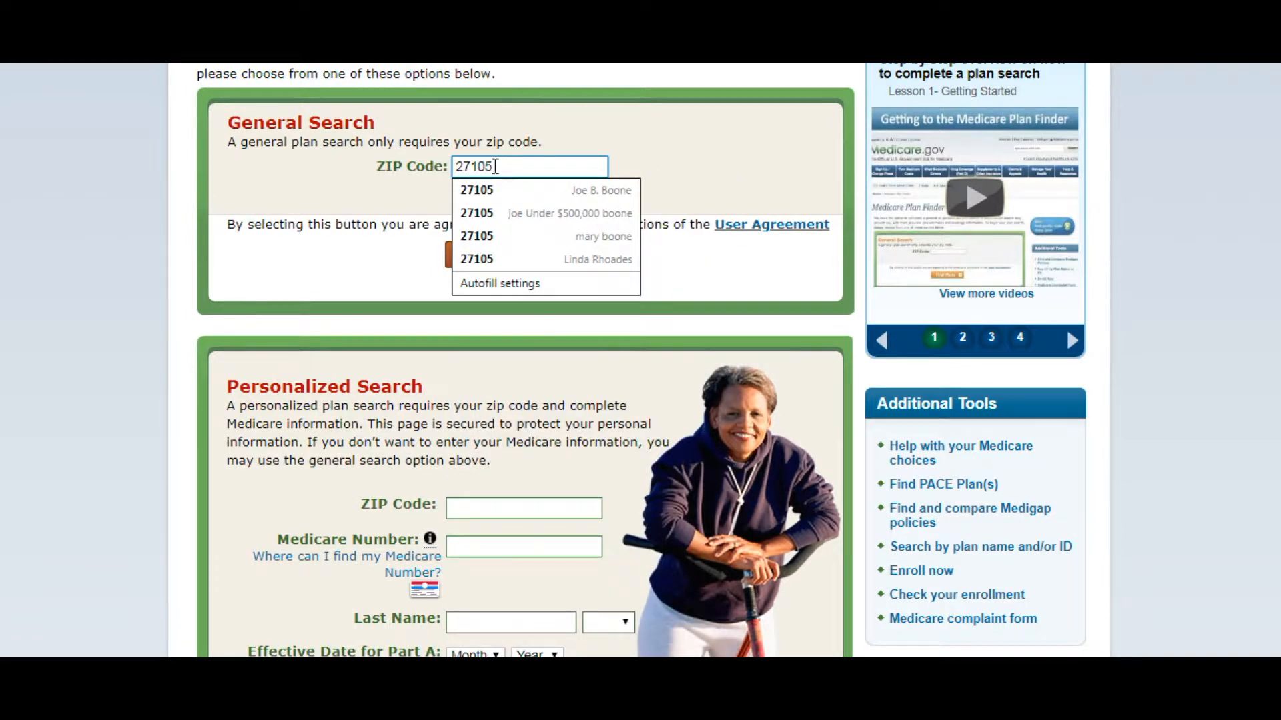
left_click(1210, 301)
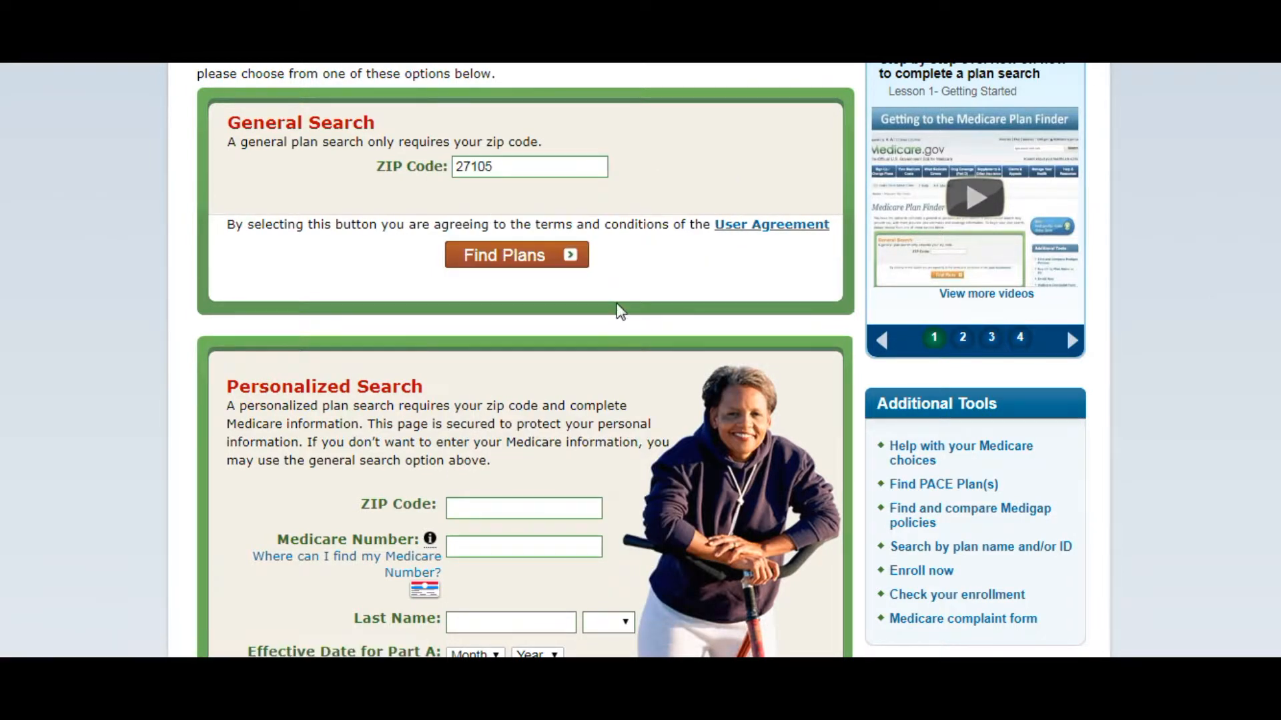
left_click(537, 262)
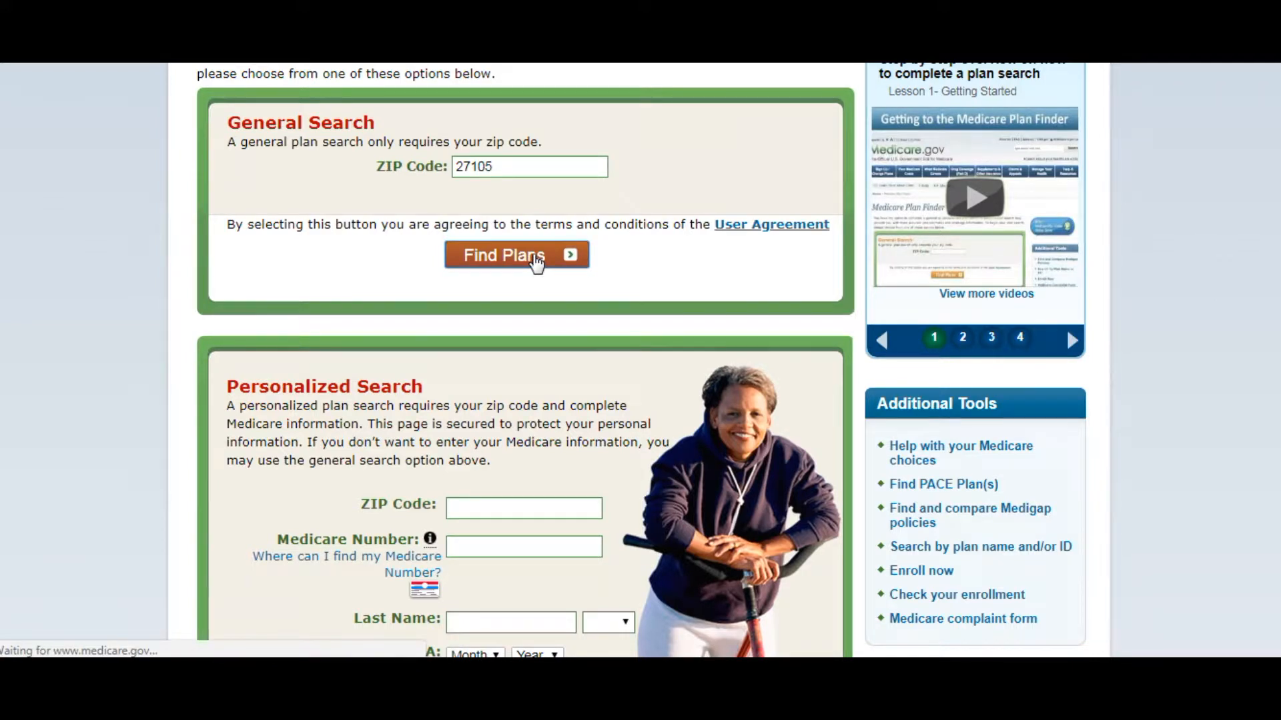
Submit the coverage questionnaire with unknown current coverage, "I don't know" for help with drug costs, and Yes for adding drugs
scroll(537, 263, "down", 3)
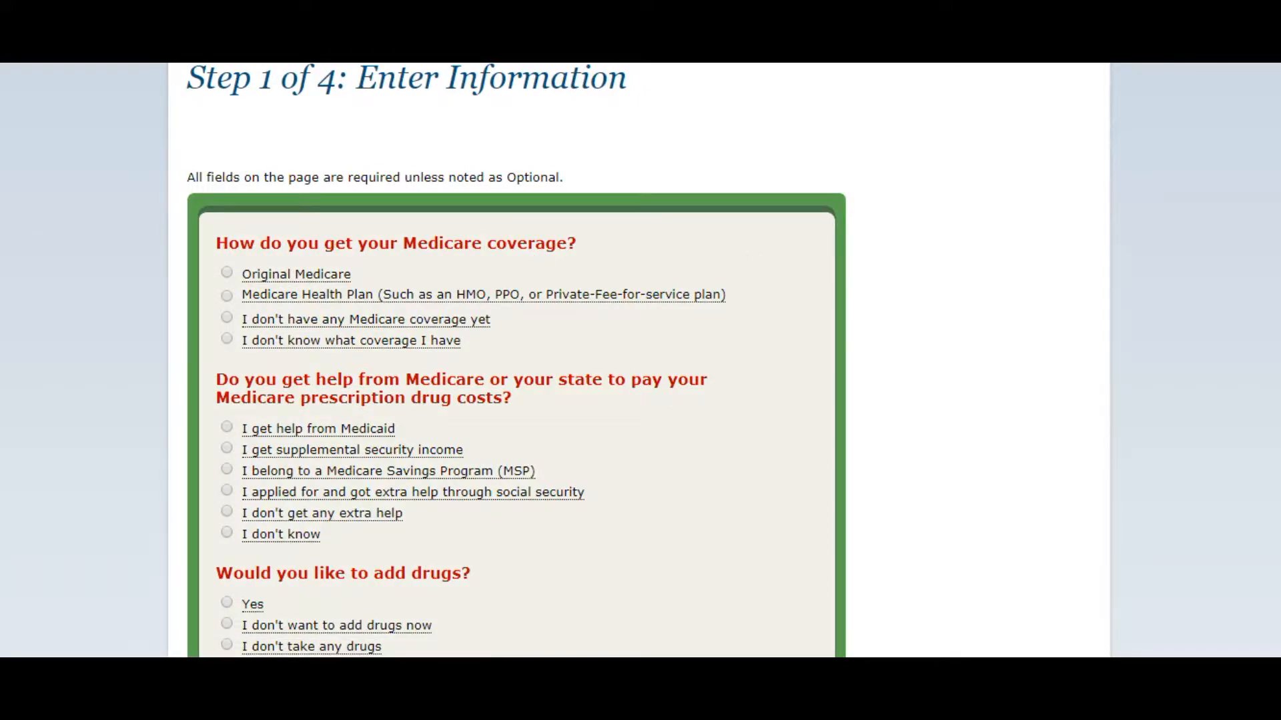
scroll(1267, 260, "down", 1)
scroll(1166, 292, "down", 1)
mouse_move(444, 227)
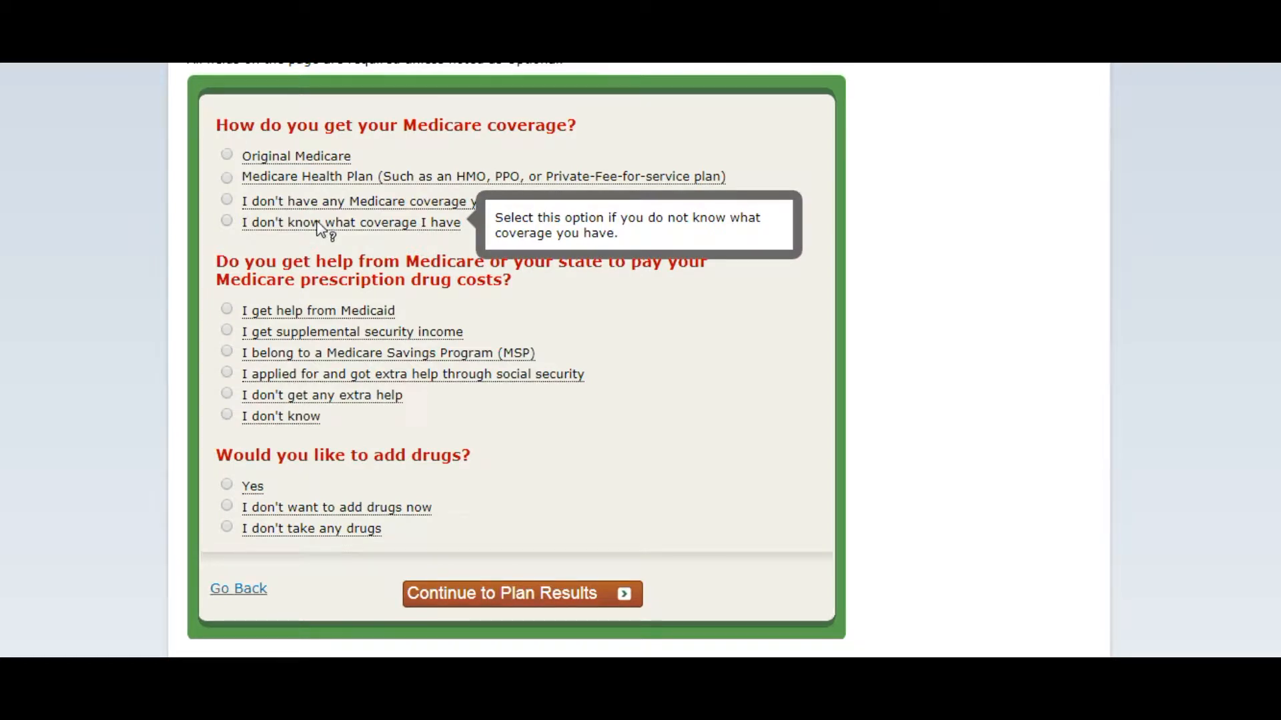
left_click(227, 221)
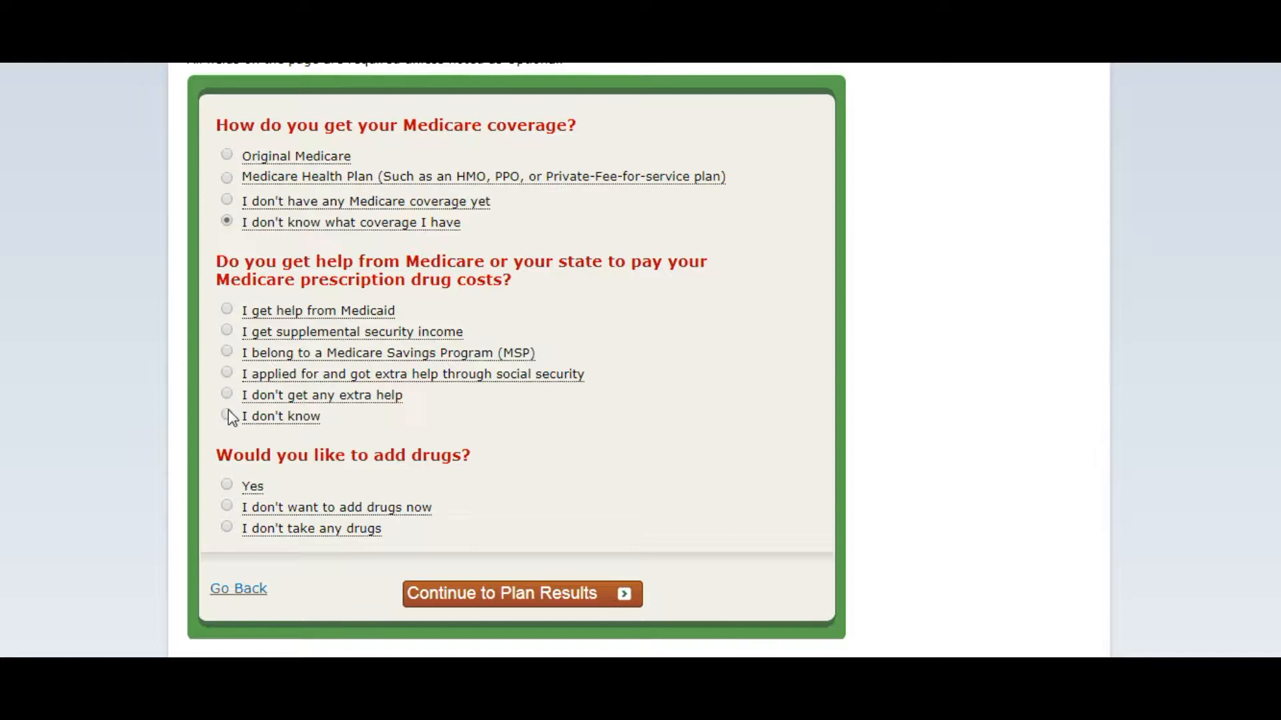
left_click(227, 415)
left_click(227, 485)
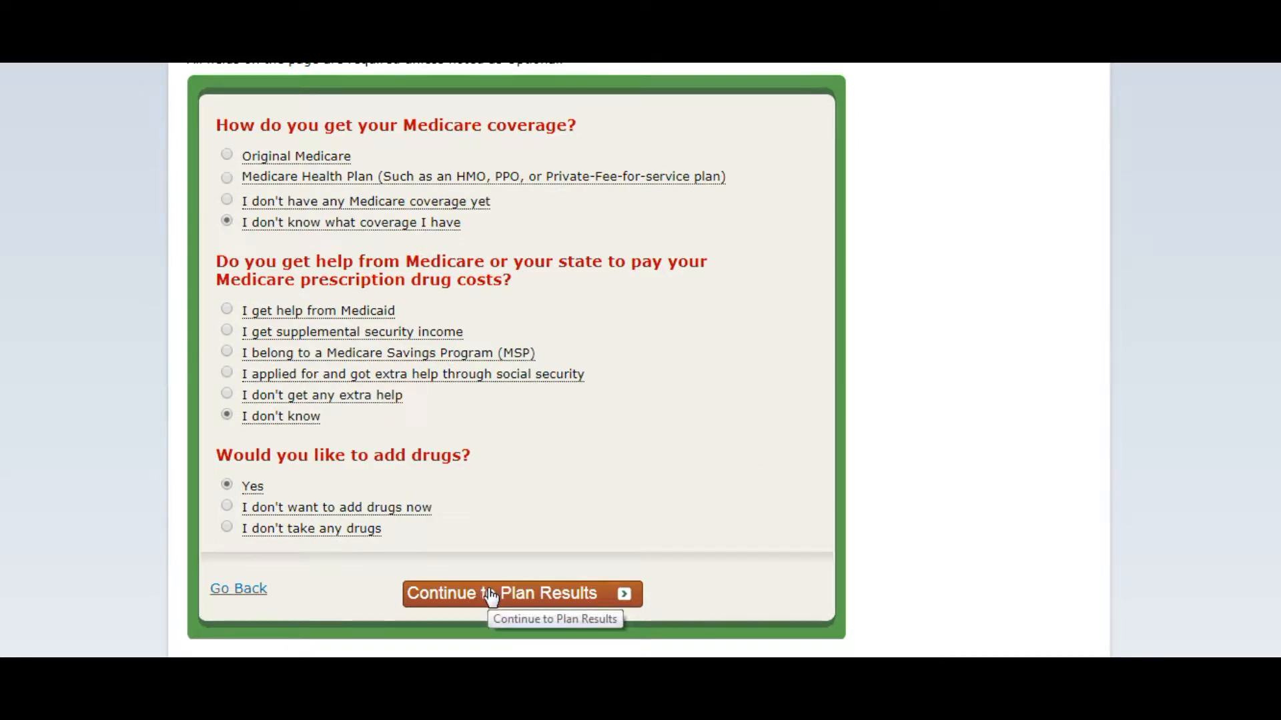
left_click(491, 594)
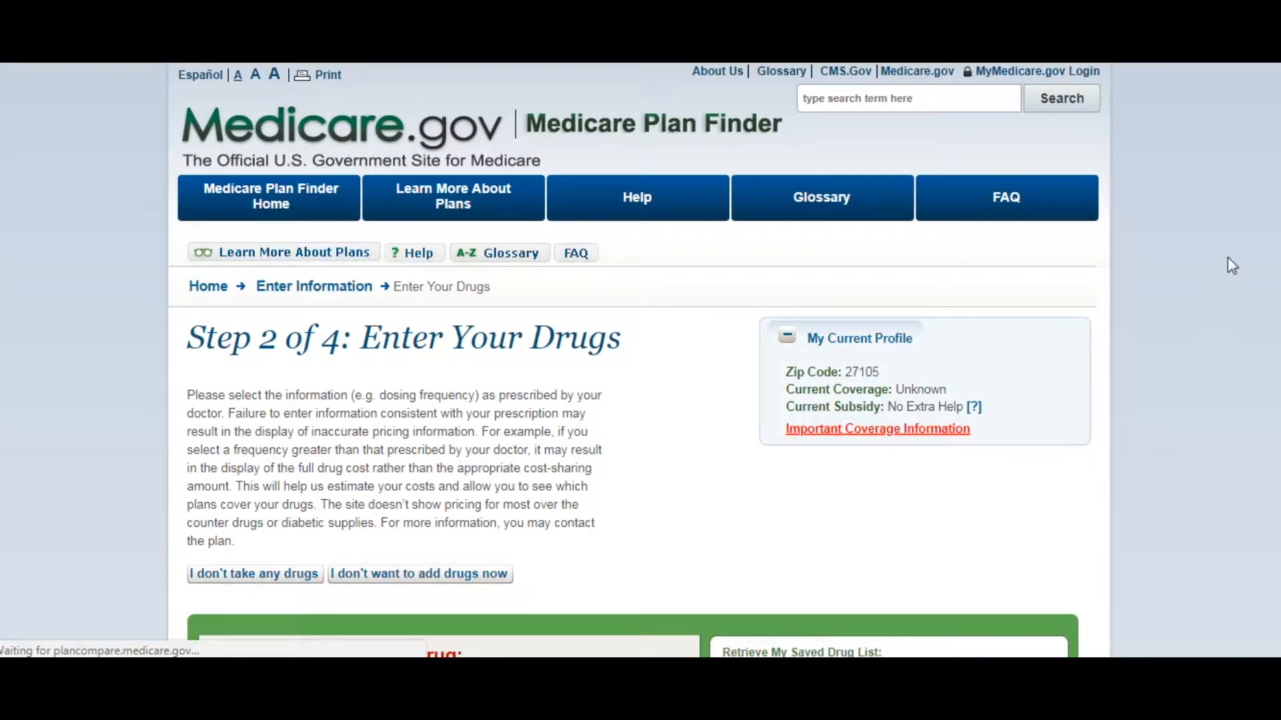
Find Atorvastatin Calcium and add the 40MG tablet to the drug list, quantity 30 every 1 month from a retail pharmacy
scroll(639, 360, "down", 3)
scroll(1259, 334, "down", 3)
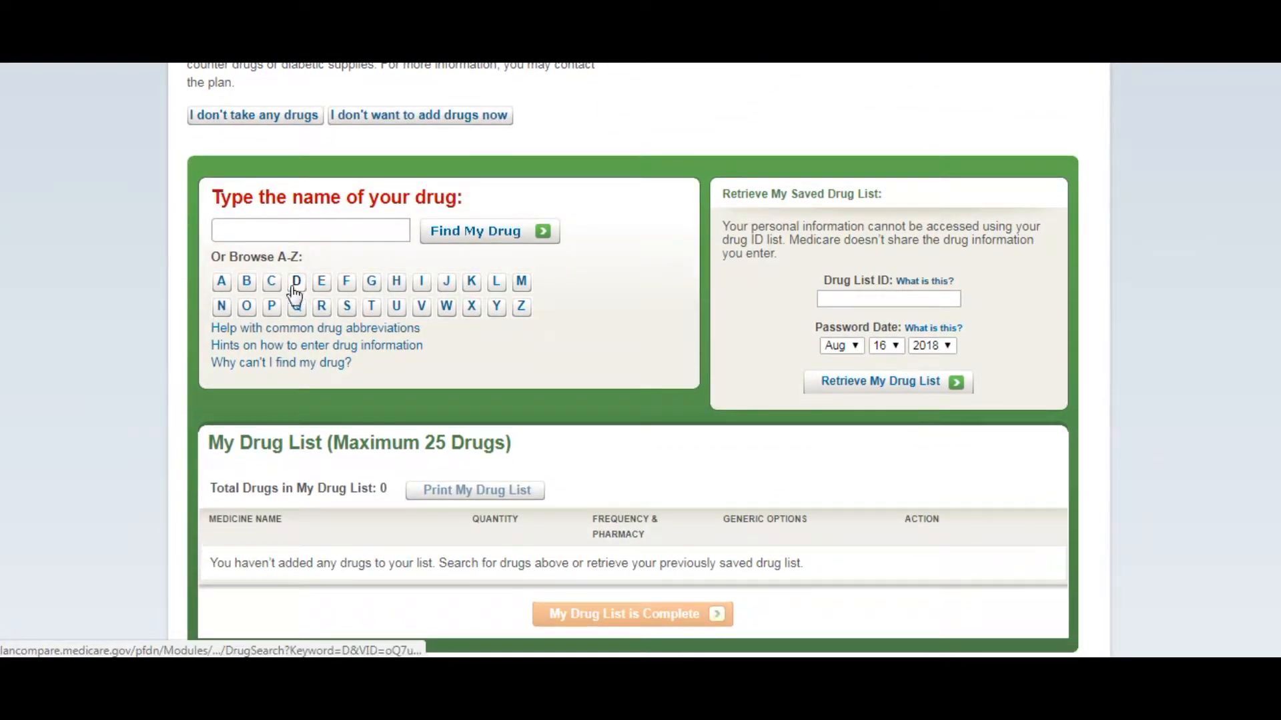
left_click(277, 231)
type("ato")
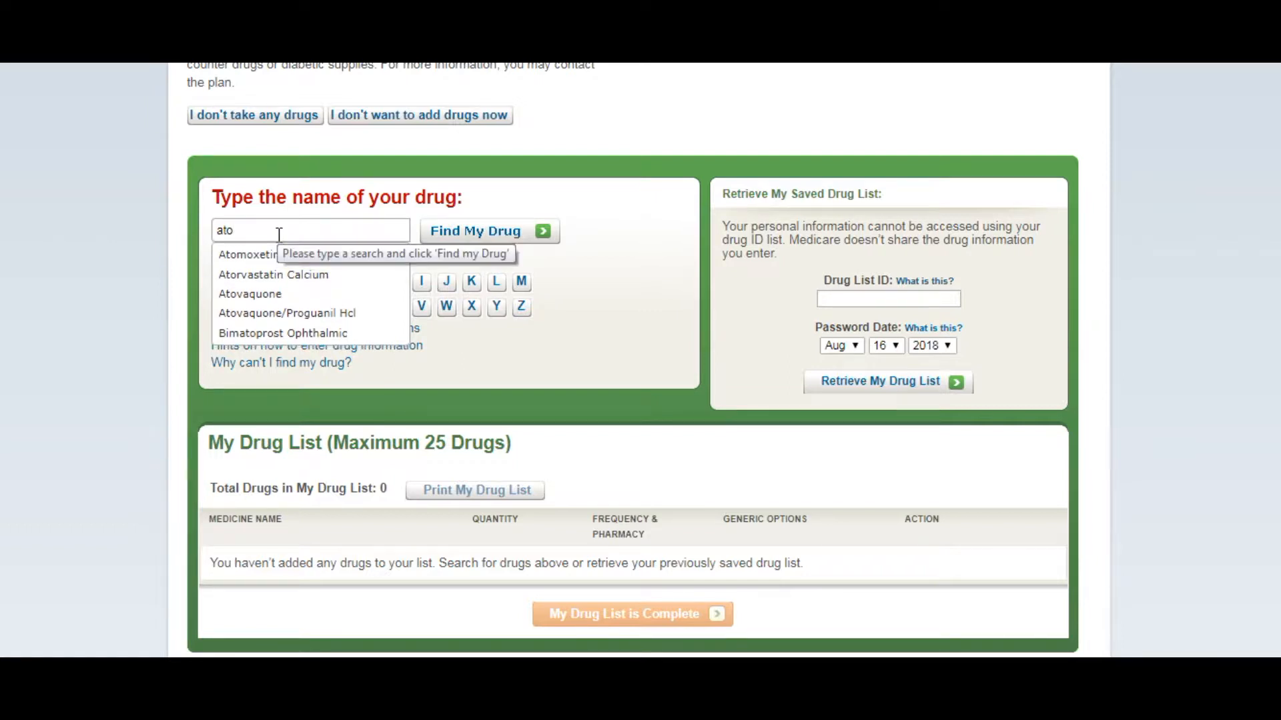
type("rv")
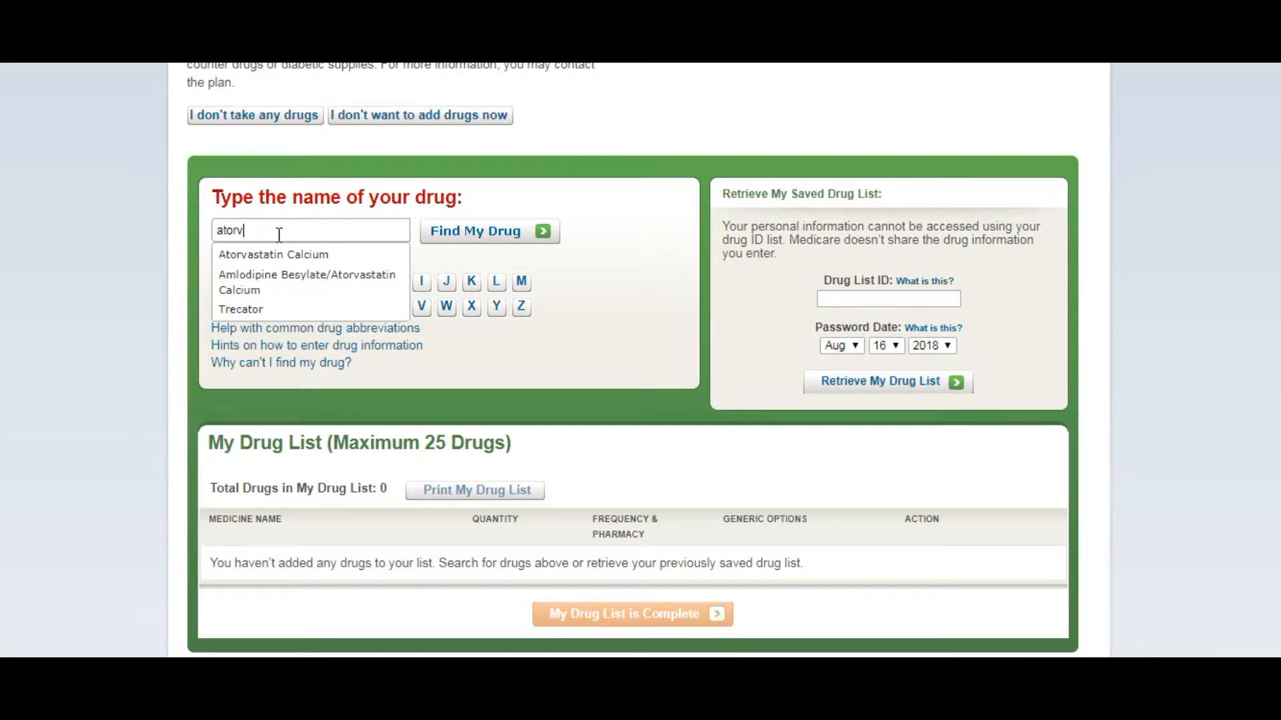
type("as")
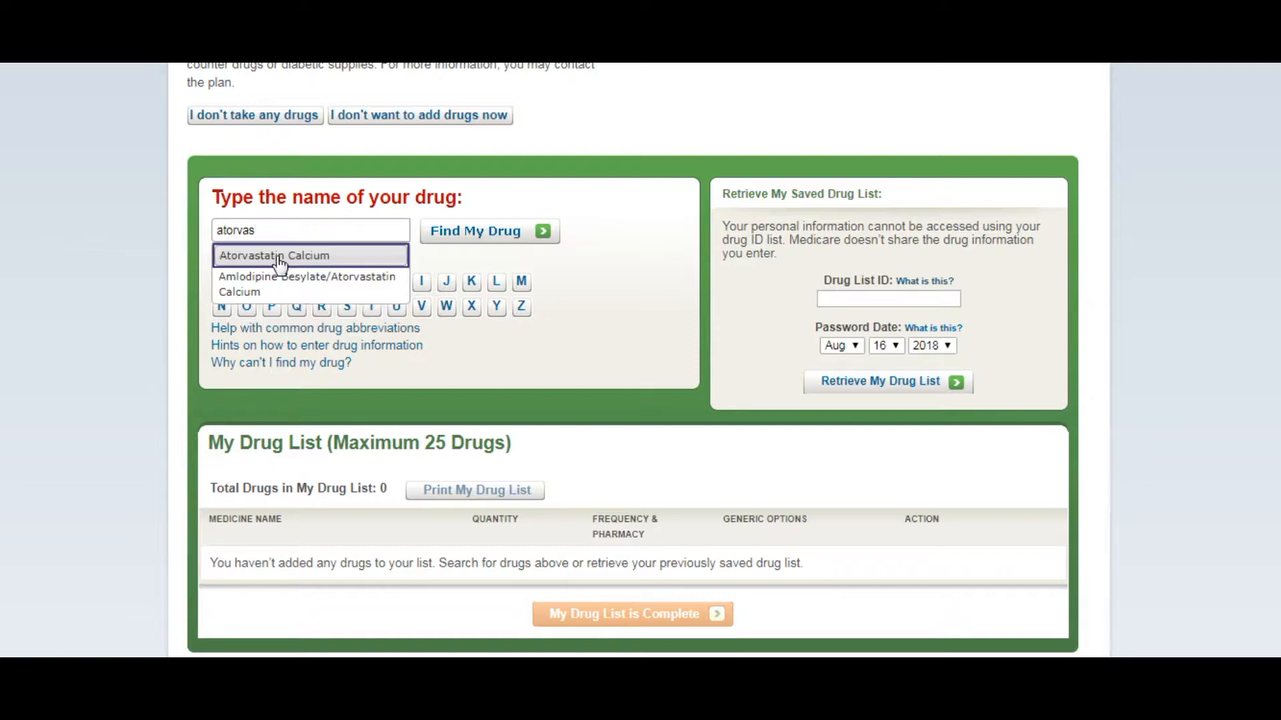
left_click(279, 258)
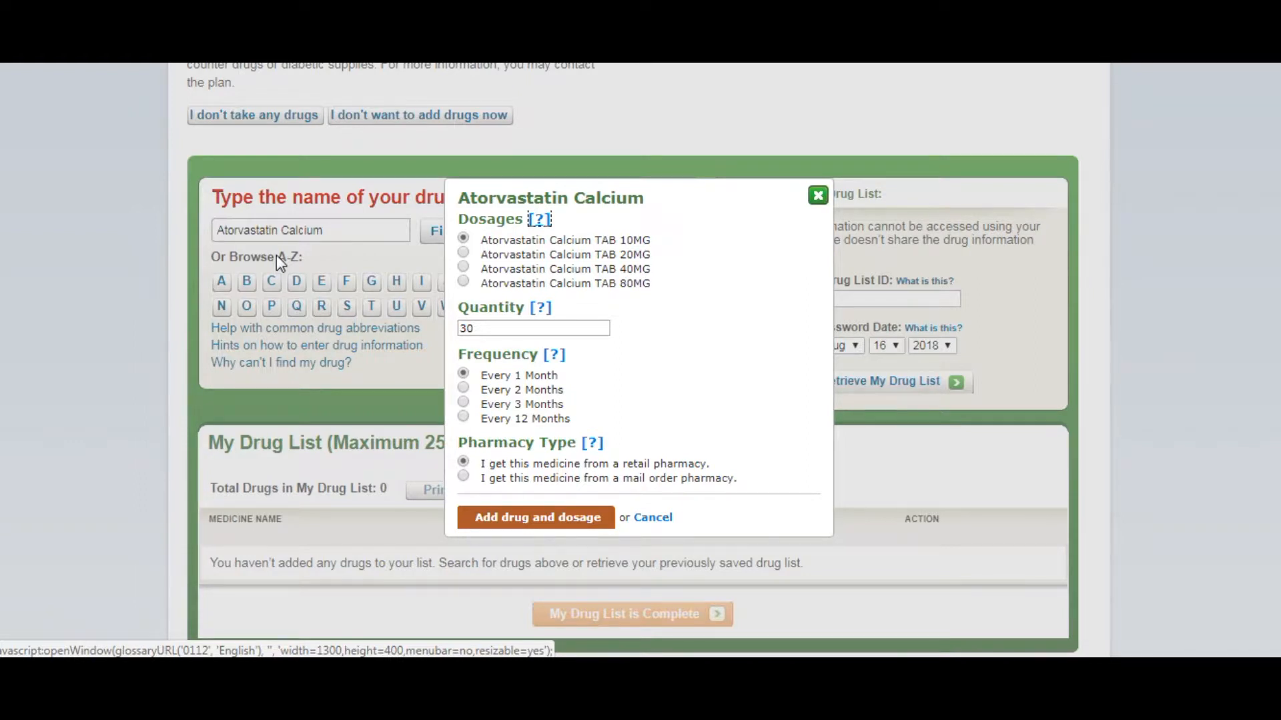
left_click(464, 266)
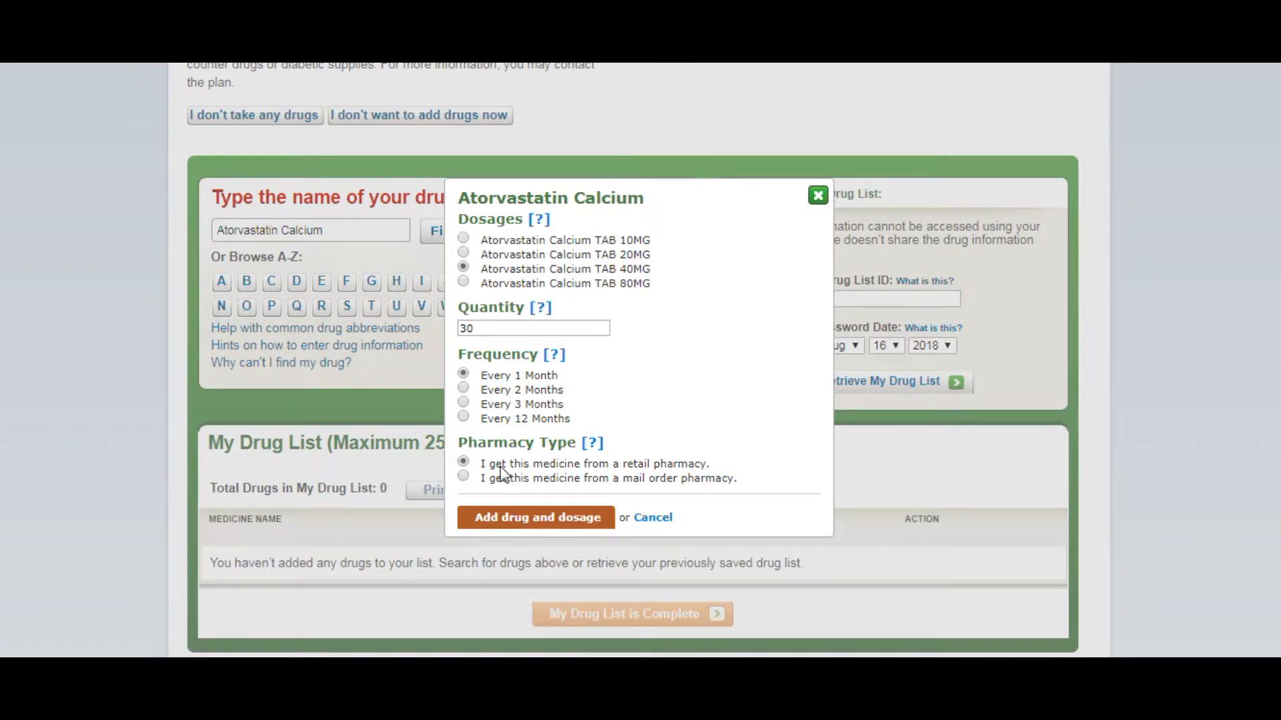
left_click(507, 519)
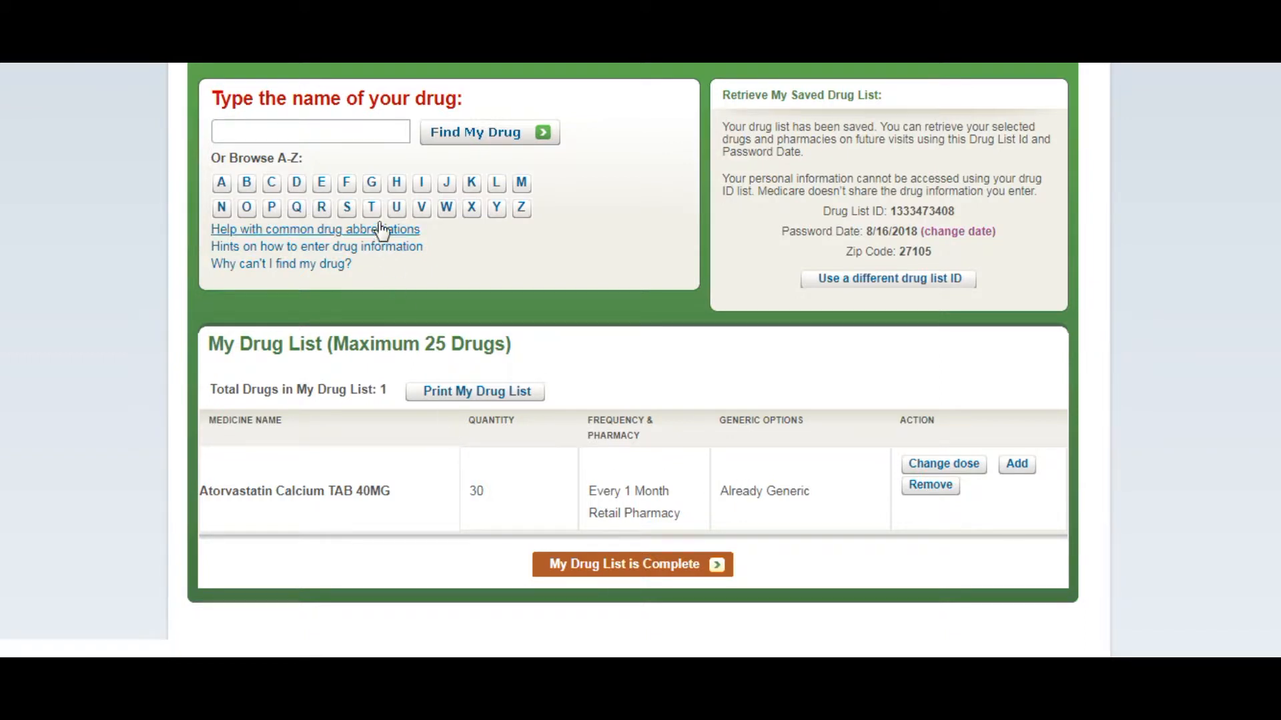
Add Losartan Potassium/Hydrochlorothiazide TAB 100-25 to the drug list, quantity 30 every 1 month from a retail pharmacy
left_click(342, 133)
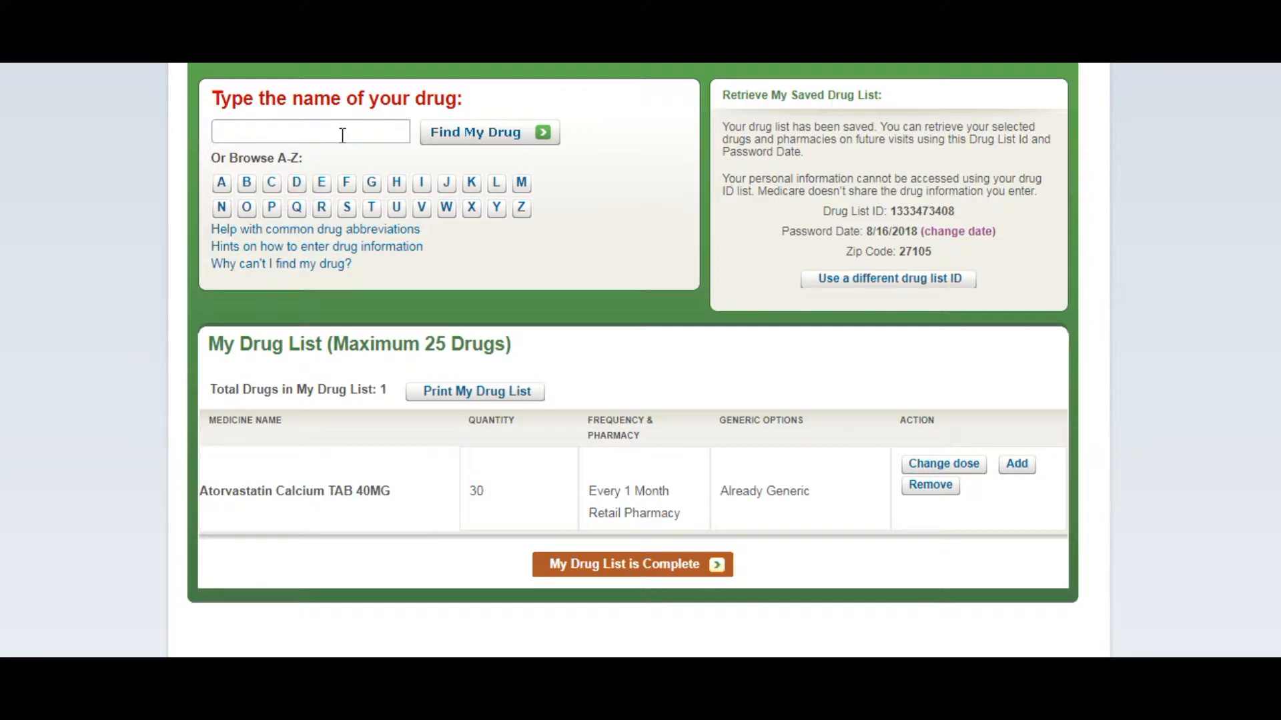
type("losart")
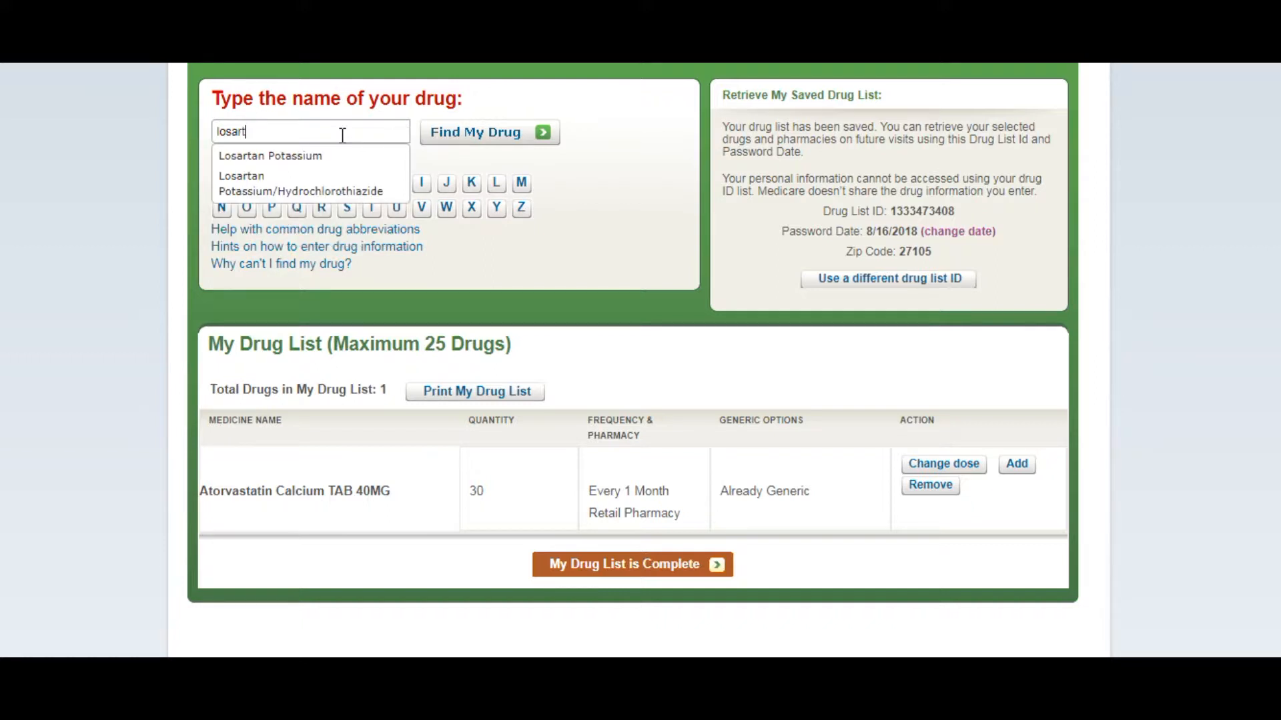
type("an")
left_click(267, 183)
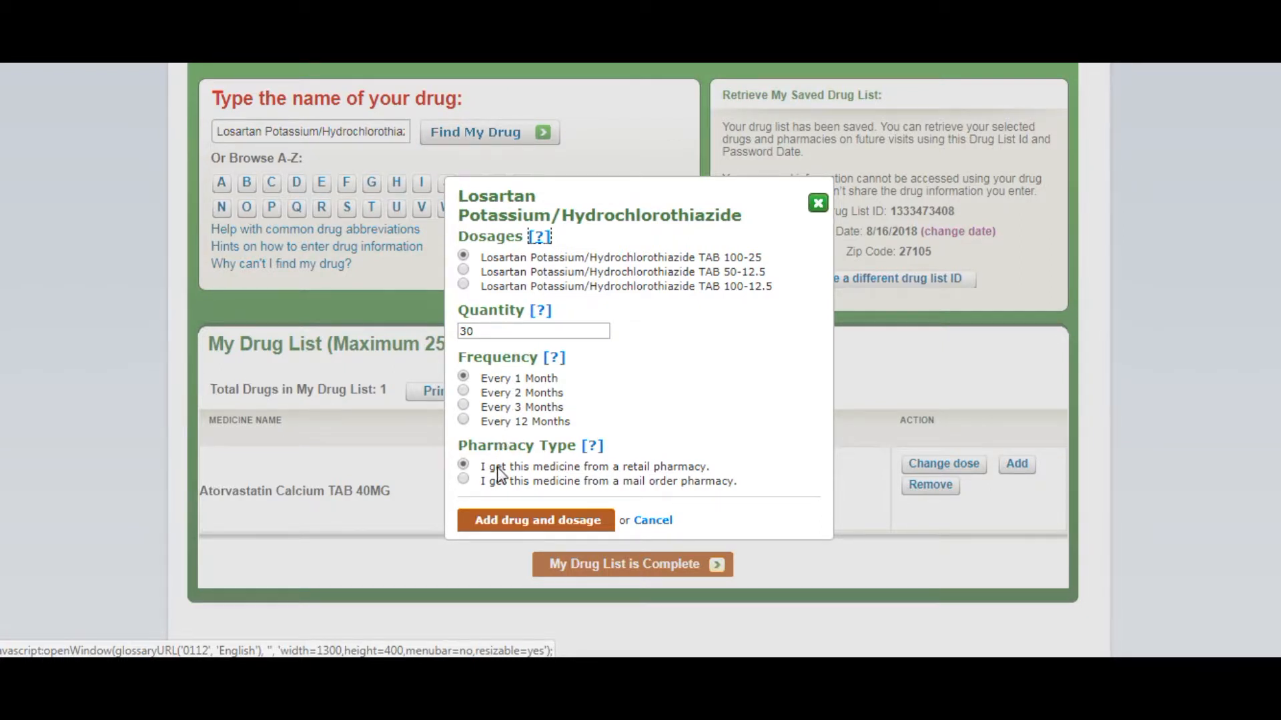
left_click(531, 525)
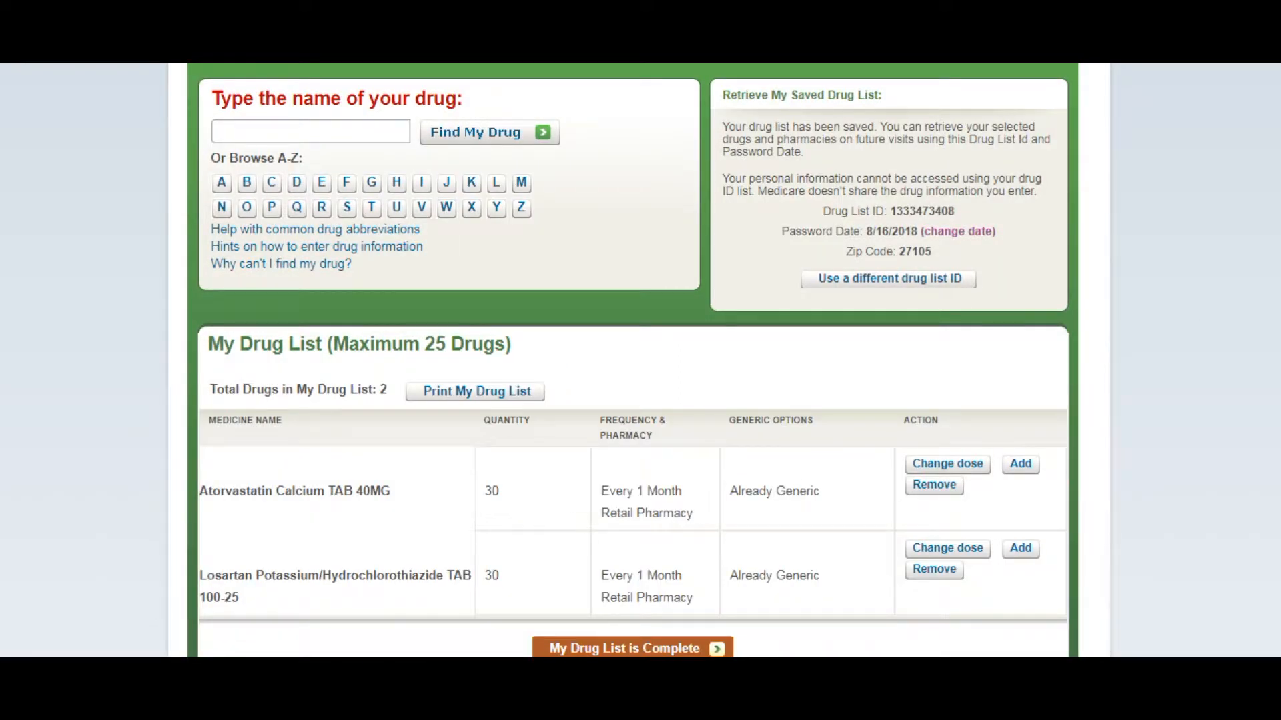
Review the two medicines in the drug list and mark the list as complete
scroll(632, 360, "down", 3)
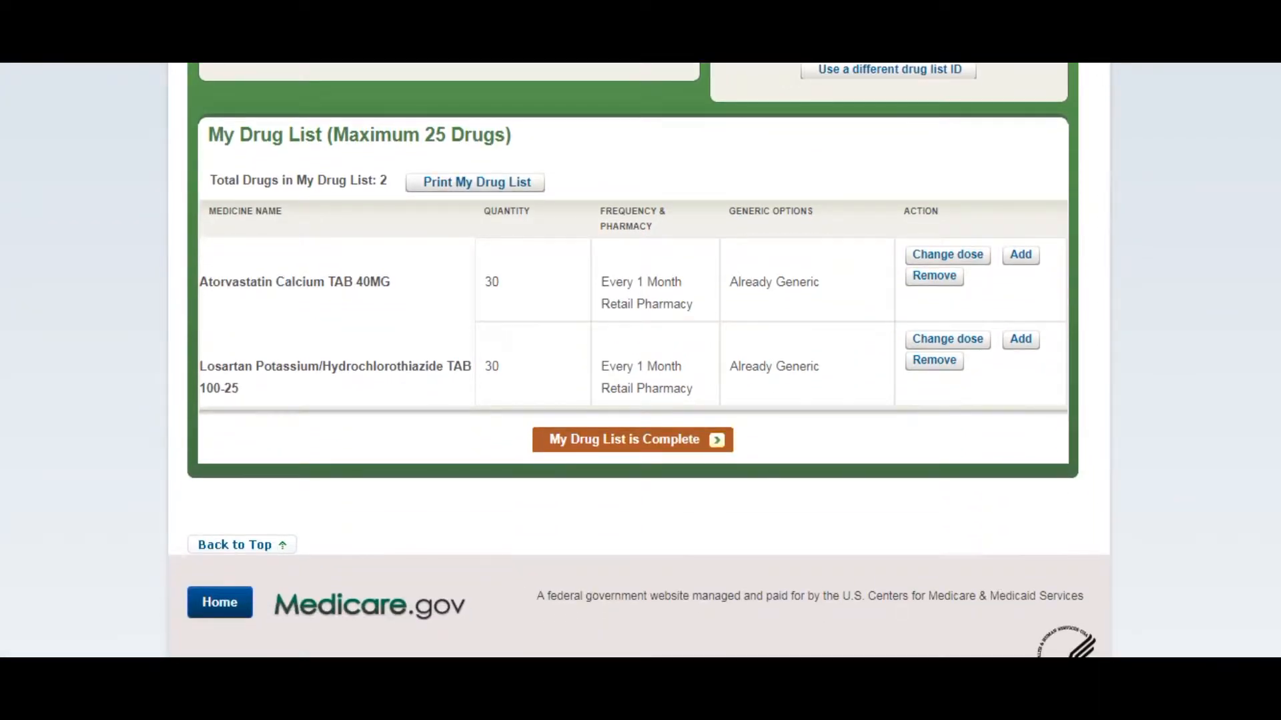
scroll(639, 360, "up", 2)
scroll(639, 360, "up", 2)
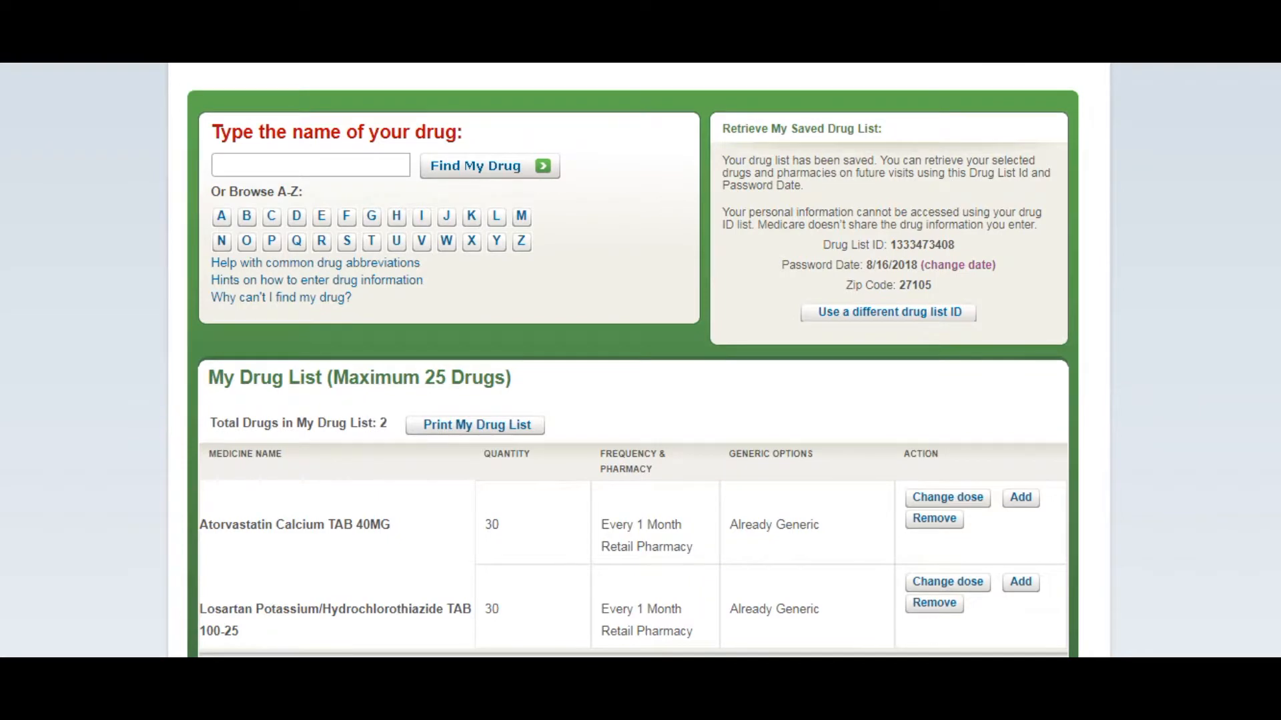
scroll(633, 361, "down", 1)
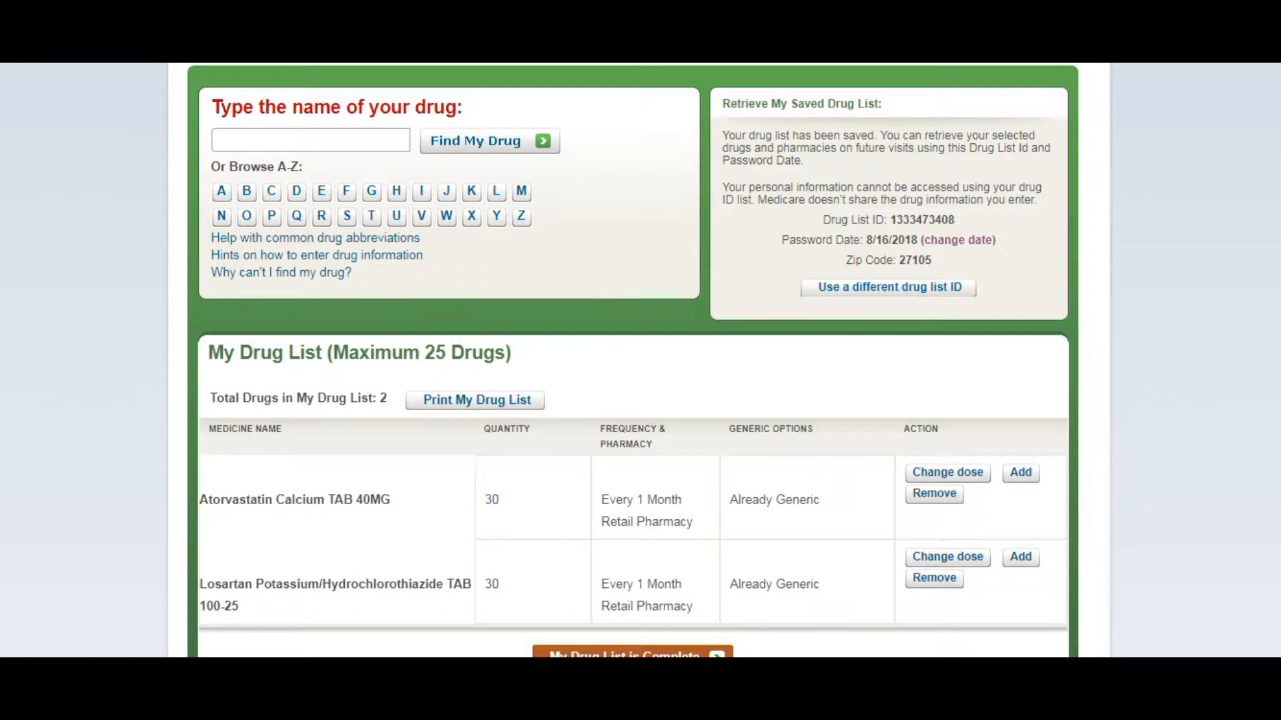
scroll(804, 504, "down", 3)
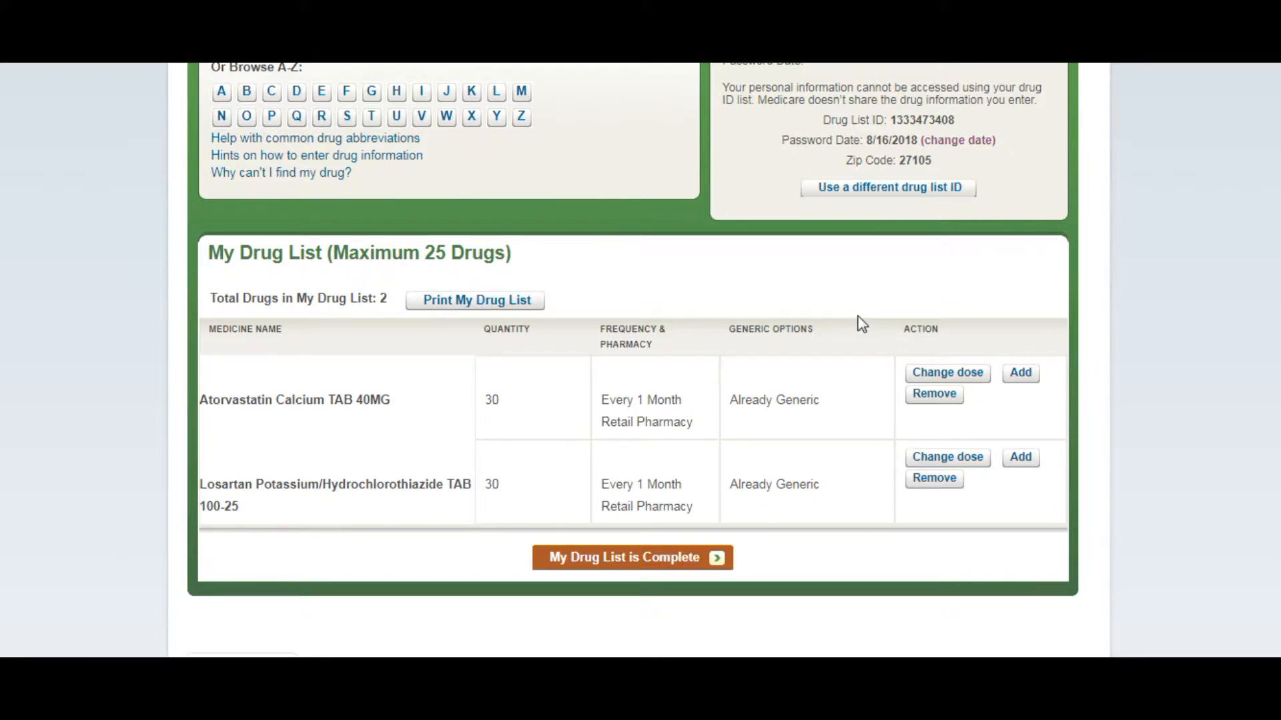
left_click(647, 561)
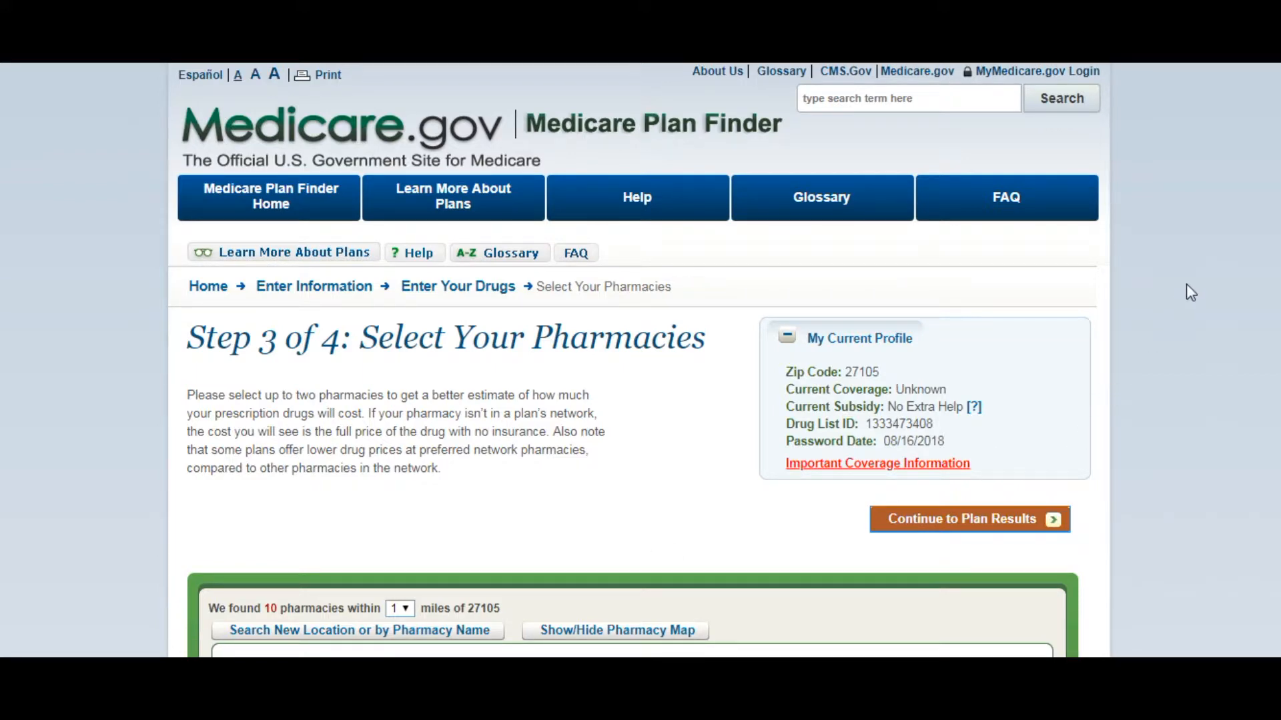
Add Sams Pharmacy 10-4798 to the selected pharmacies and continue to the plan results
scroll(639, 361, "down", 7)
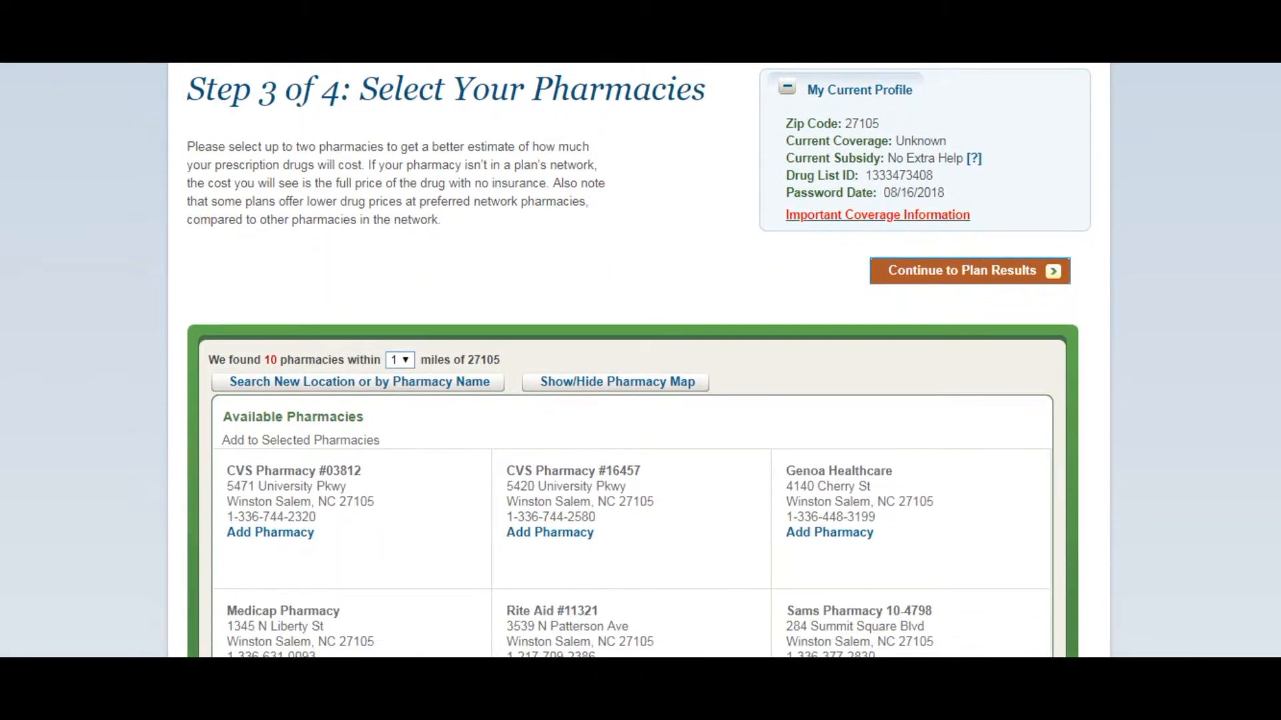
scroll(639, 360, "down", 2)
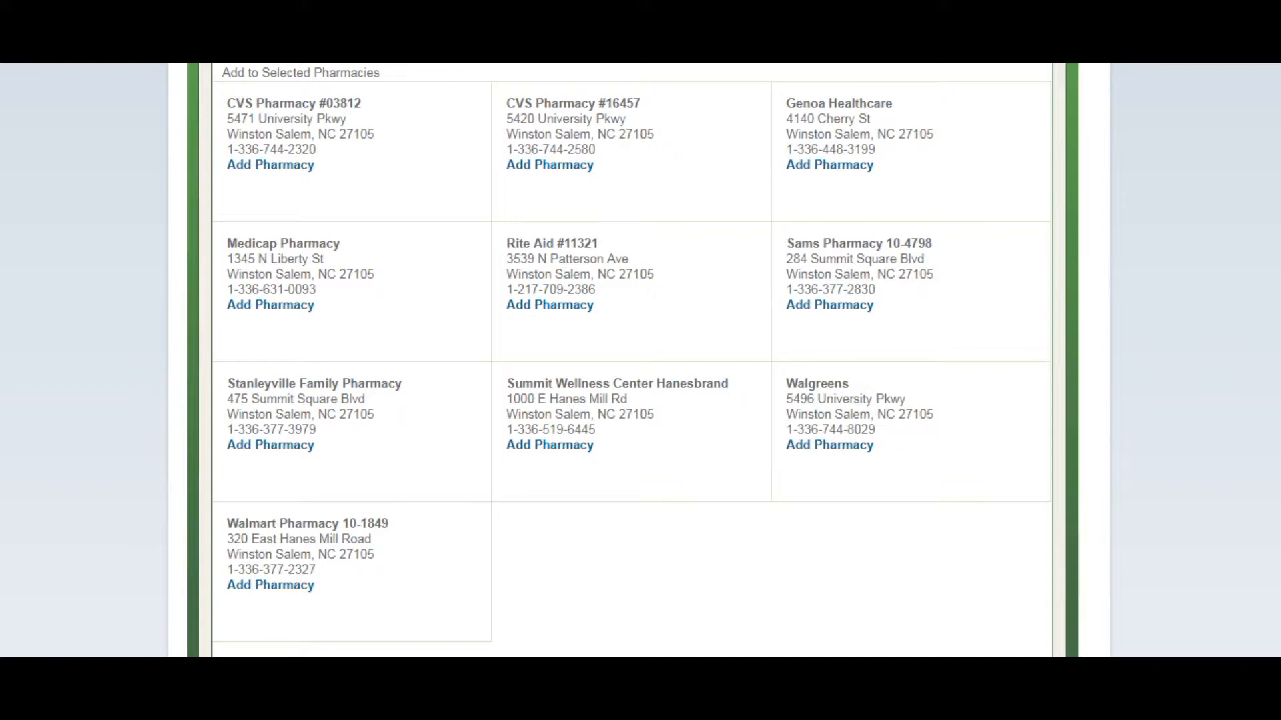
left_click(855, 307)
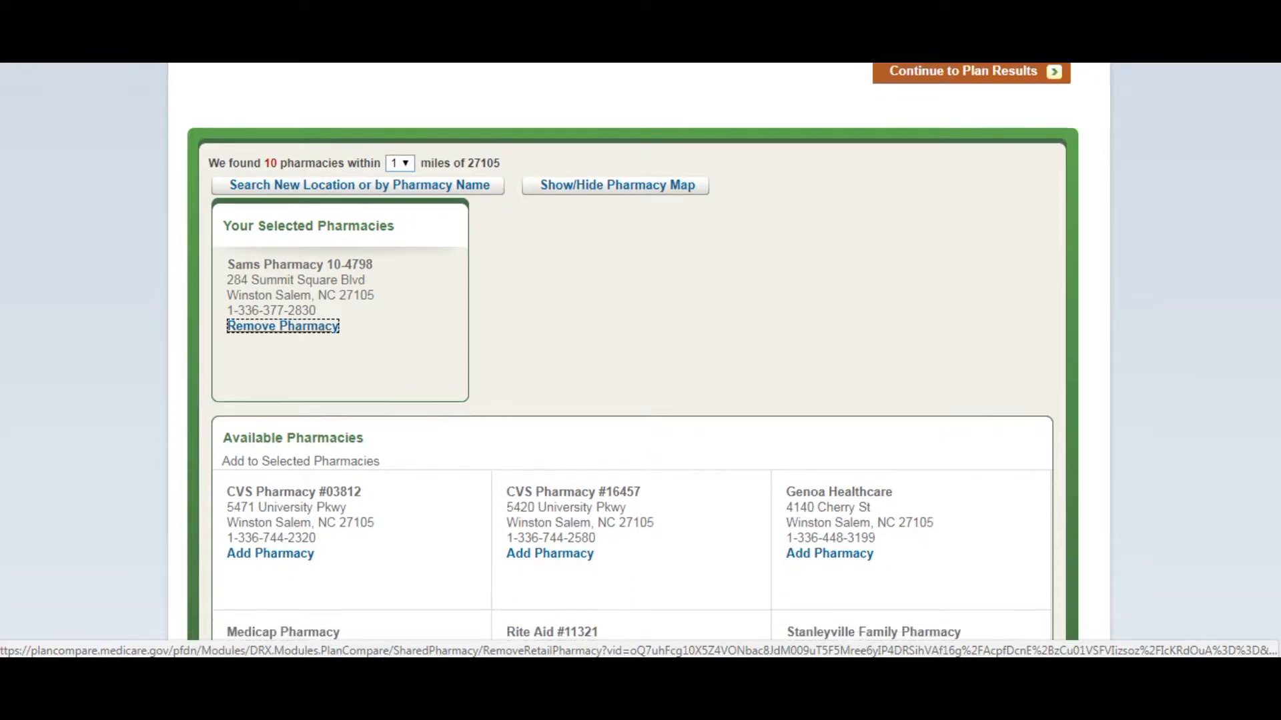
scroll(633, 353, "down", 4)
scroll(633, 353, "down", 2)
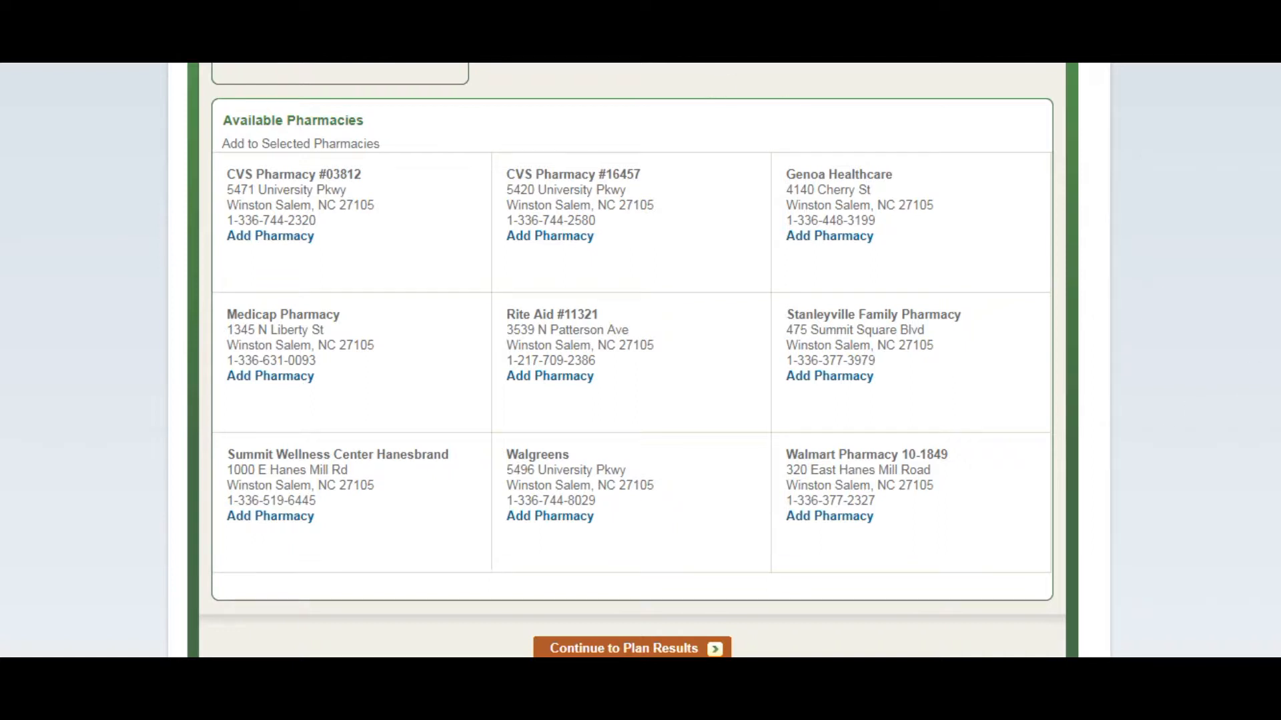
scroll(633, 360, "down", 2)
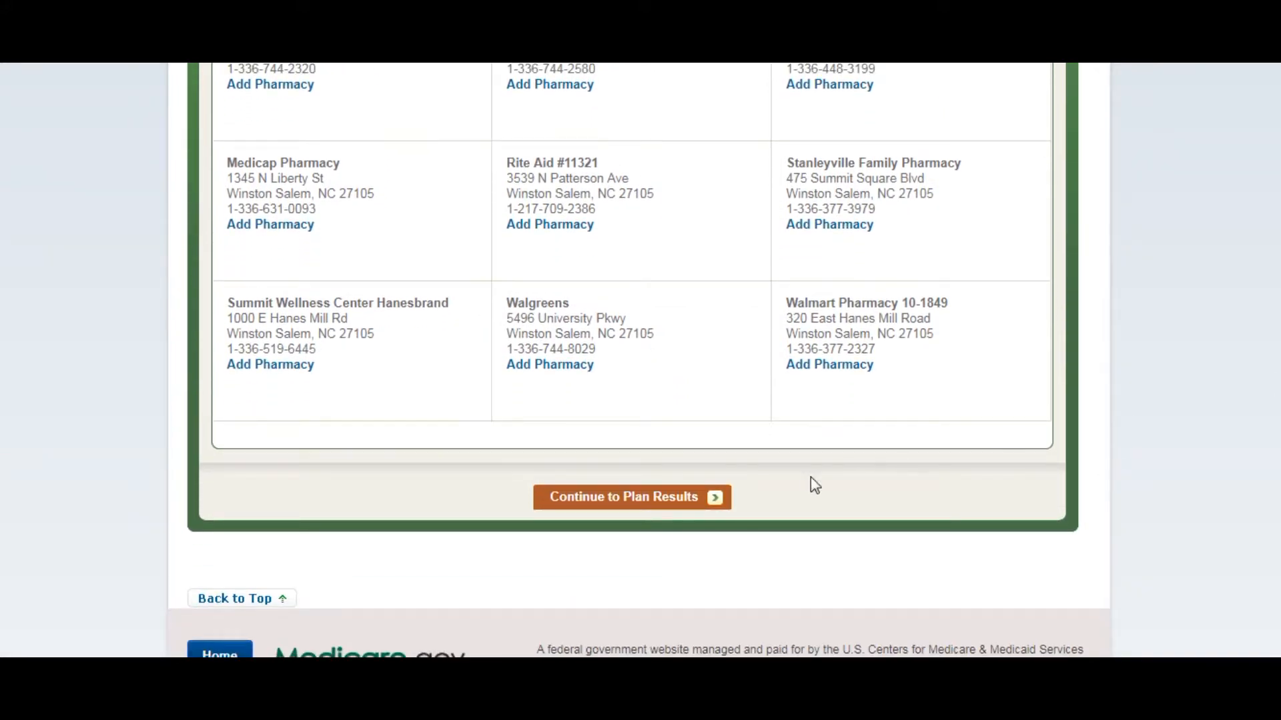
left_click(651, 507)
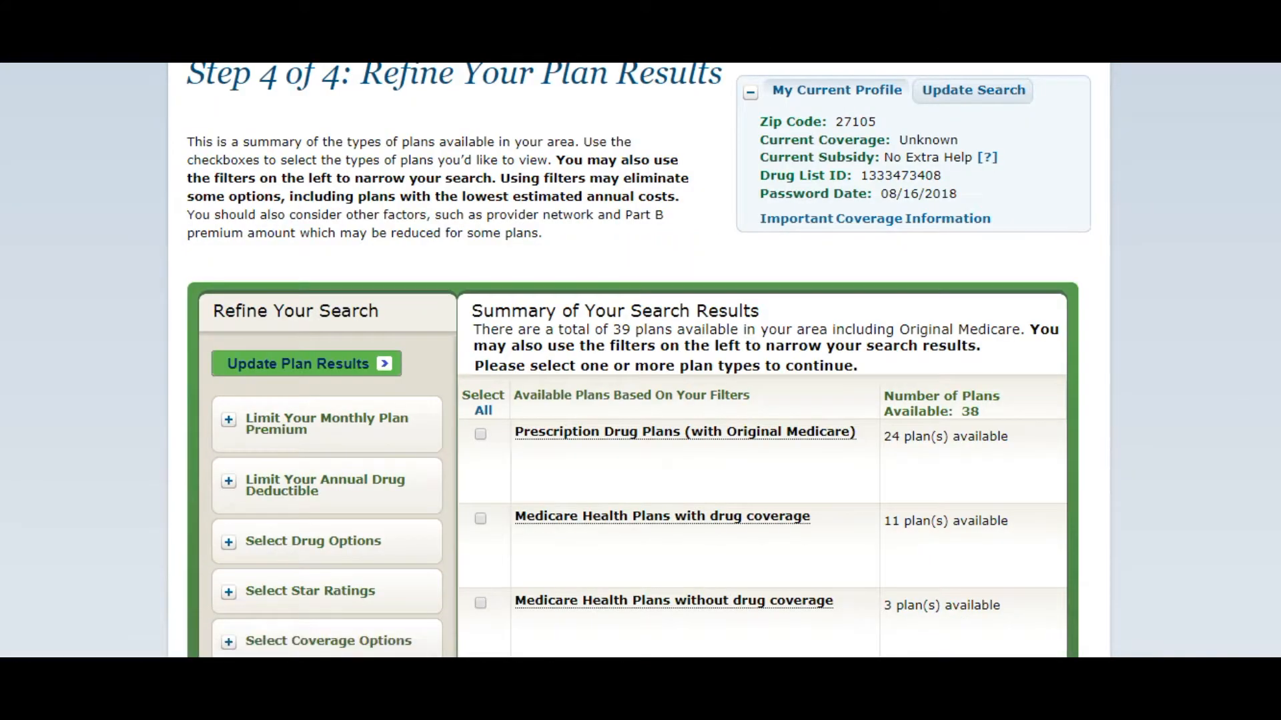
Select Prescription Drug Plans (with Original Medicare) as the plan type and continue to the plan results
scroll(1278, 247, "down", 3)
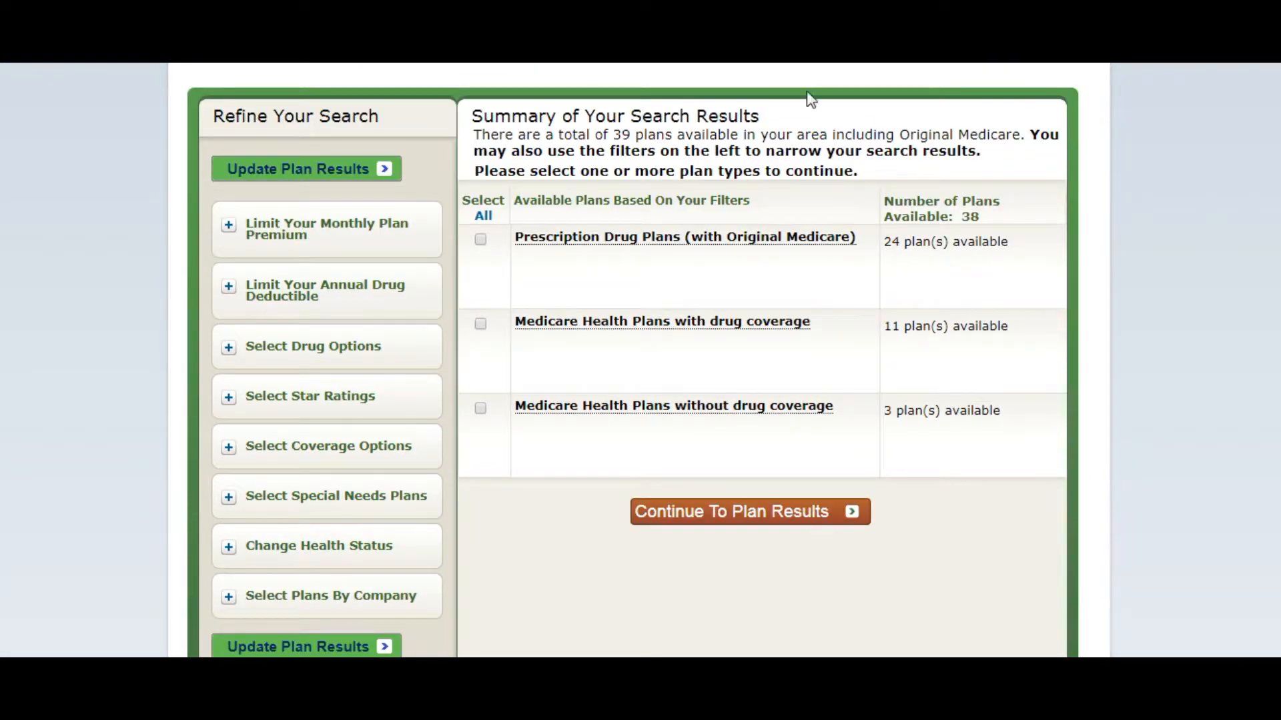
mouse_move(533, 252)
left_click(480, 240)
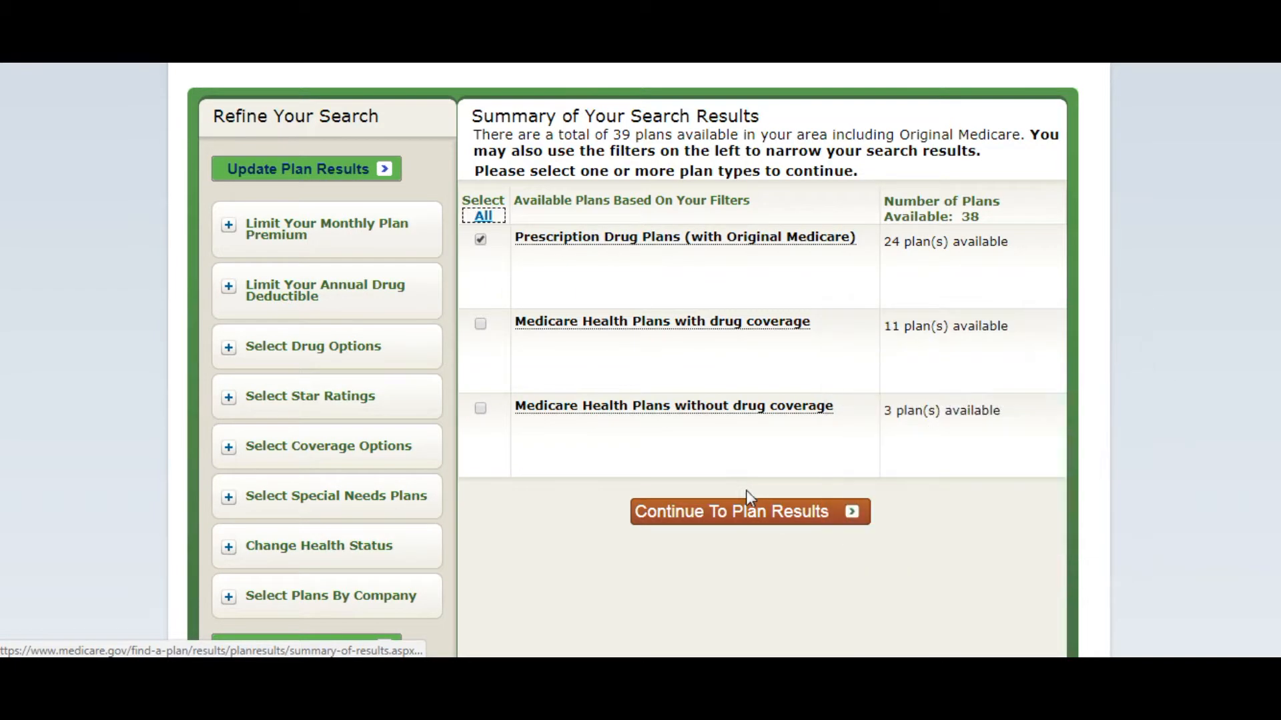
left_click(756, 516)
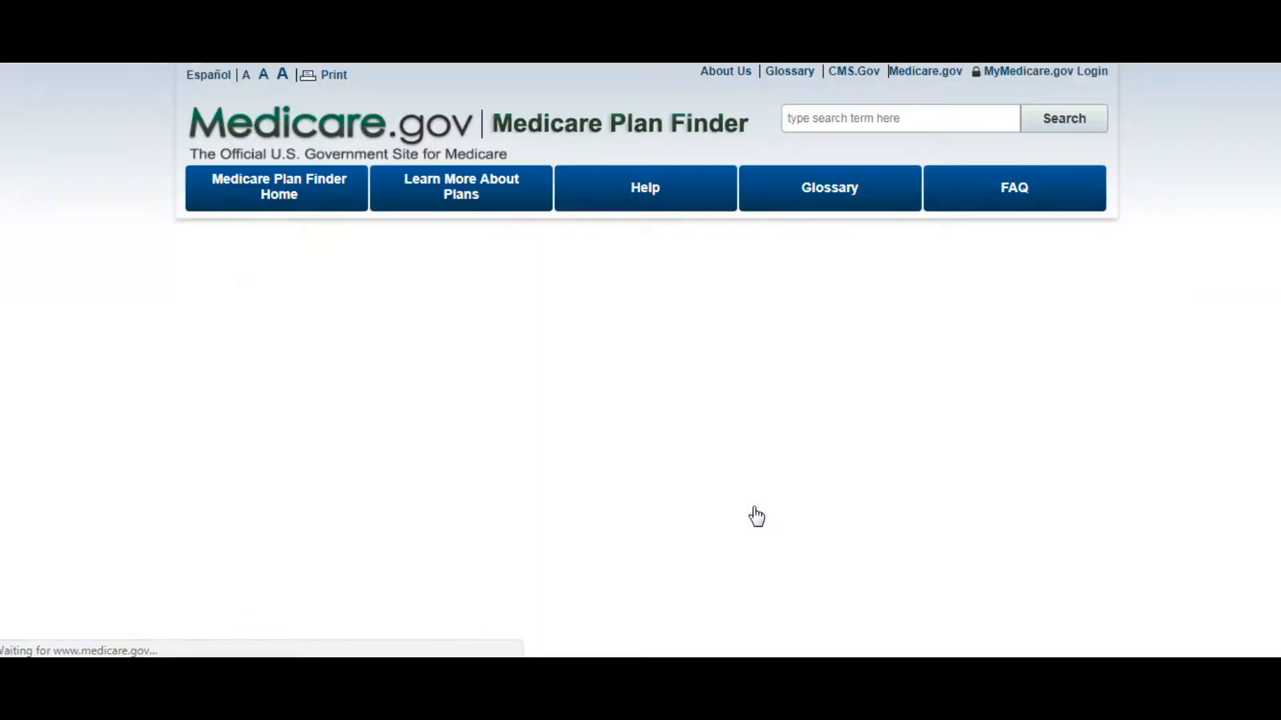
Look up the definition of the Overall Star Rating from the Humana Walmart Rx Plan entry, and close the explanation
scroll(752, 517, "down", 3)
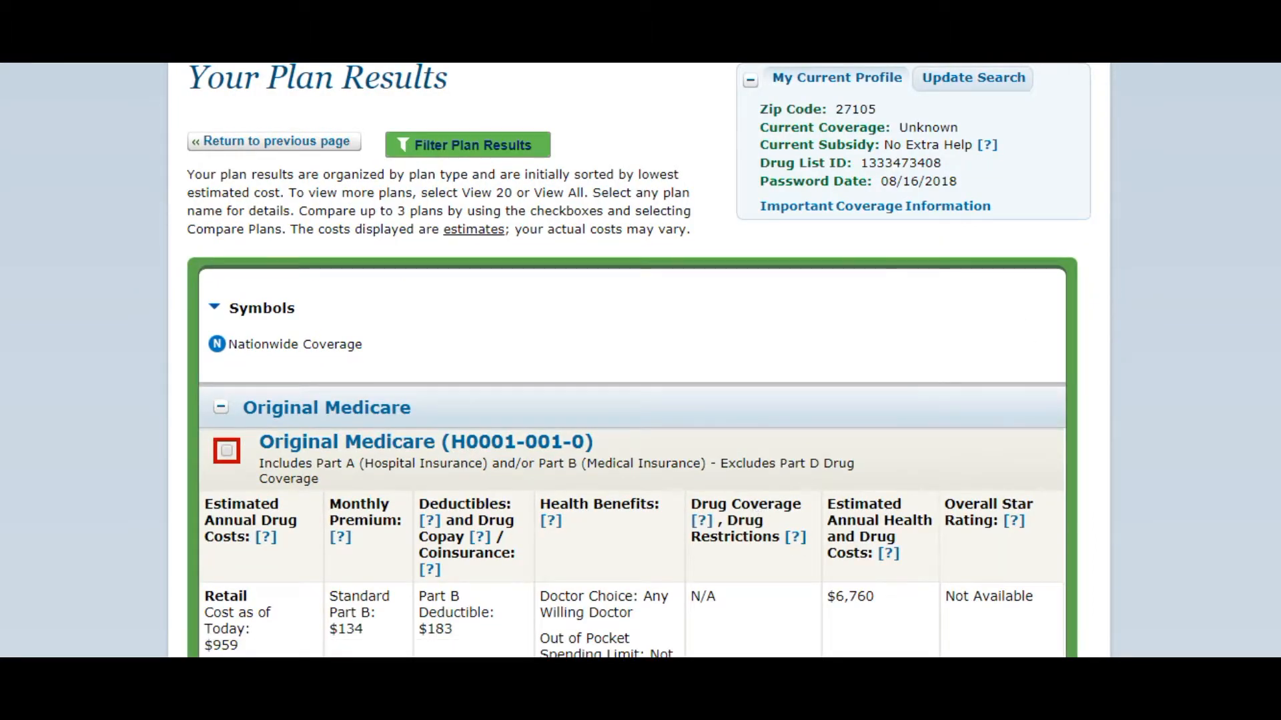
scroll(1030, 331, "down", 4)
scroll(633, 360, "down", 4)
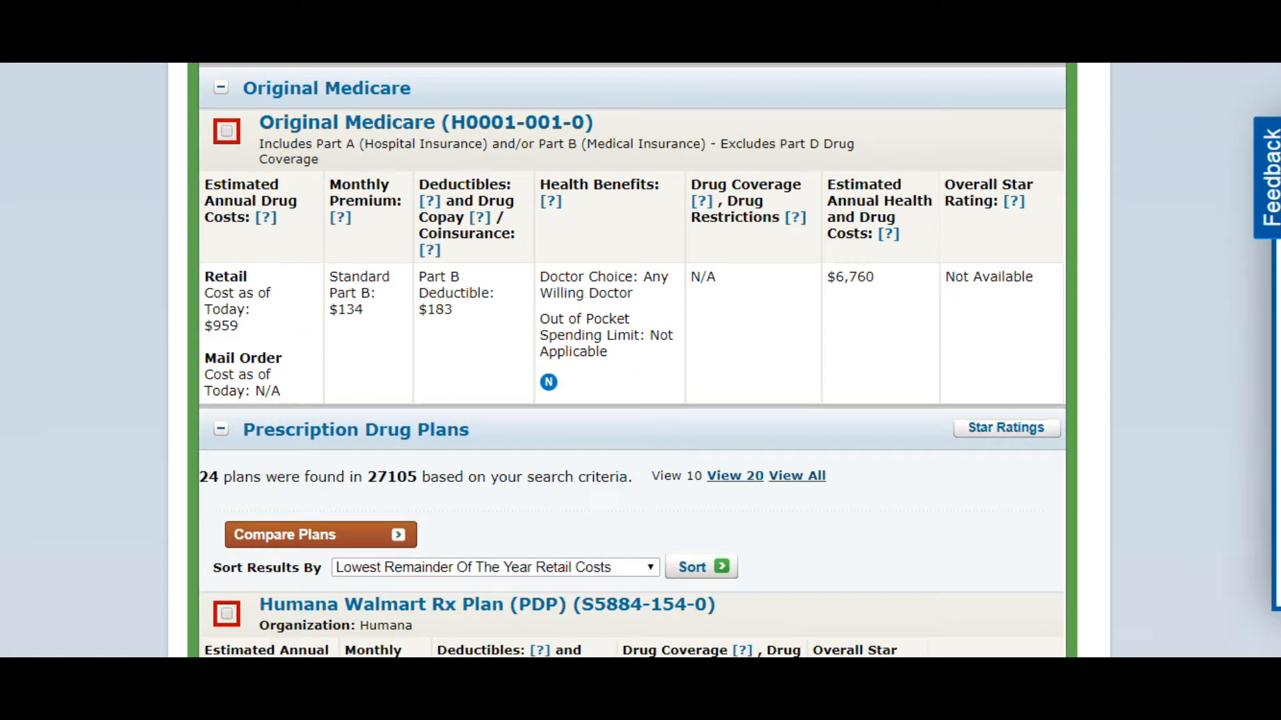
scroll(632, 360, "down", 1)
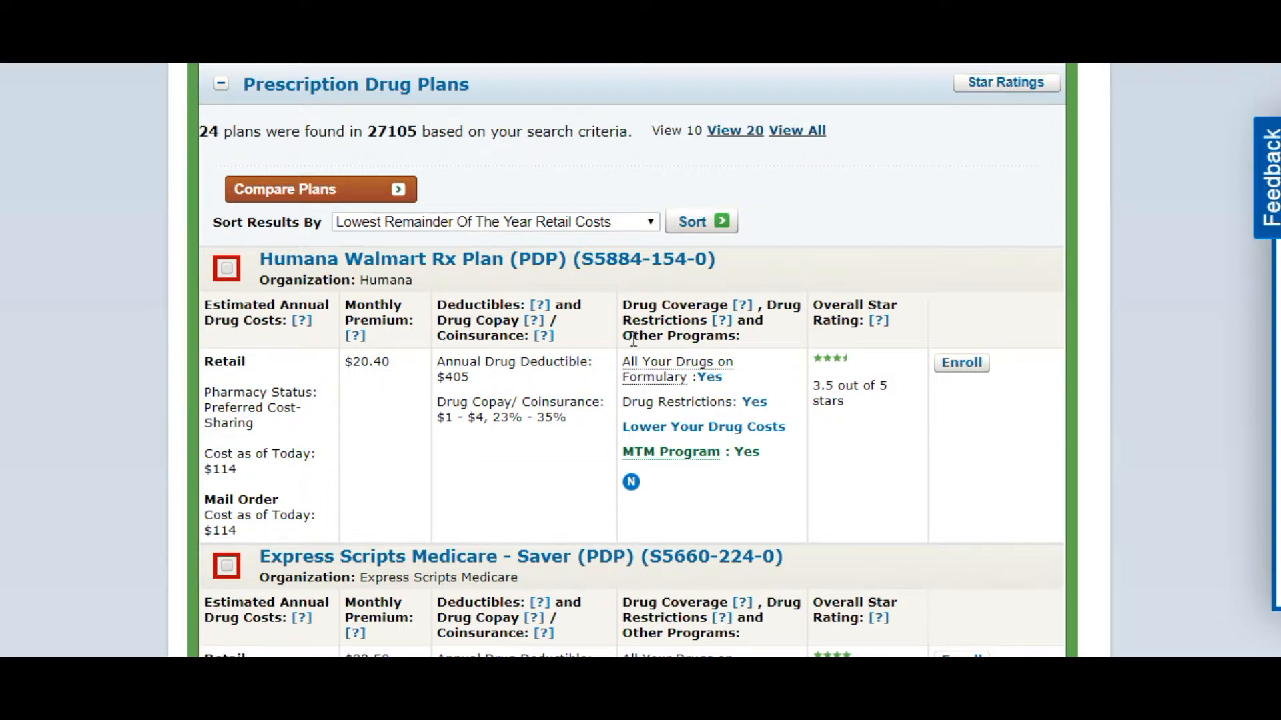
left_click(879, 323)
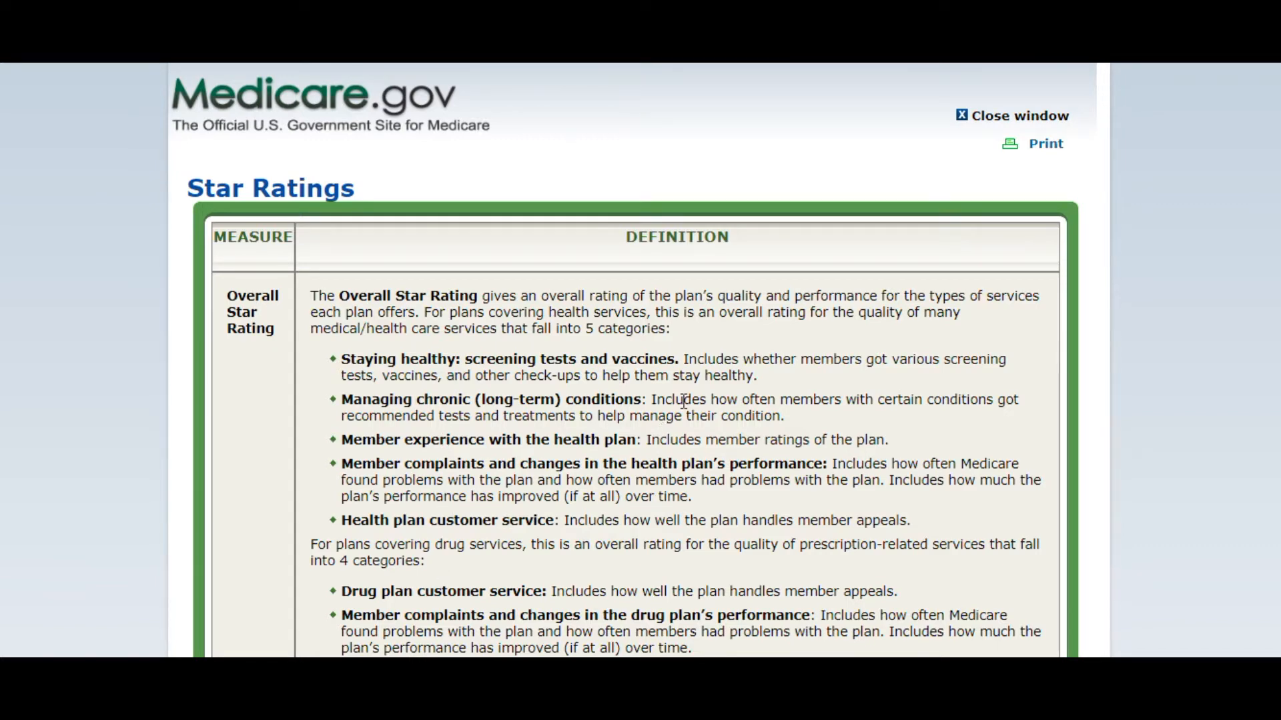
left_click(960, 118)
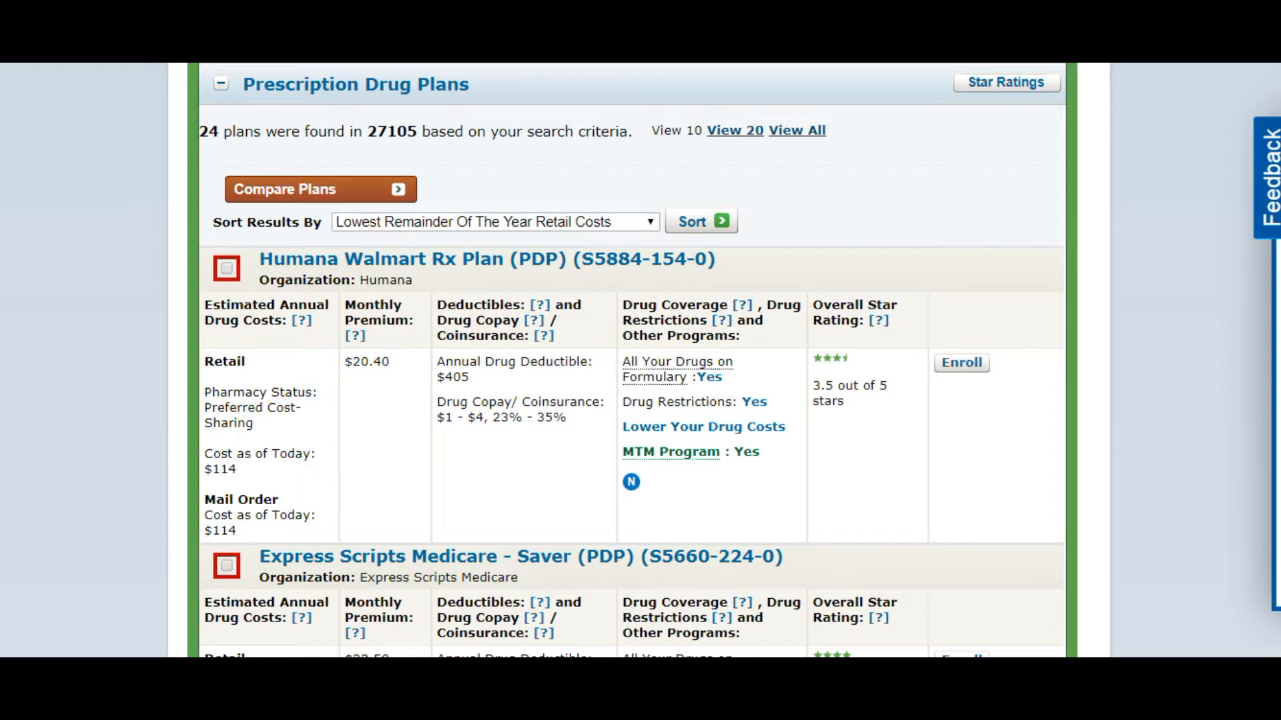
Review the estimated annual costs, premiums, deductibles and star ratings of the Humana Walmart Rx and Express Scripts Medicare - Saver plans
scroll(632, 360, "down", 3)
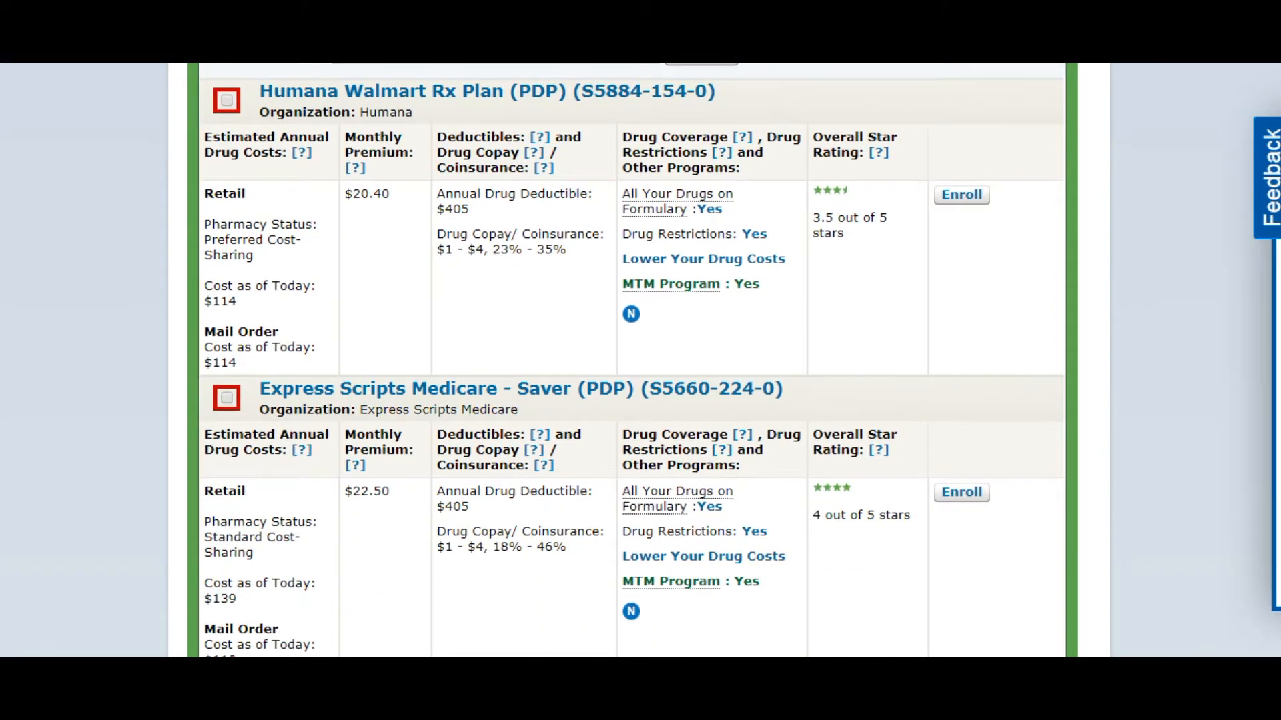
scroll(632, 360, "up", 5)
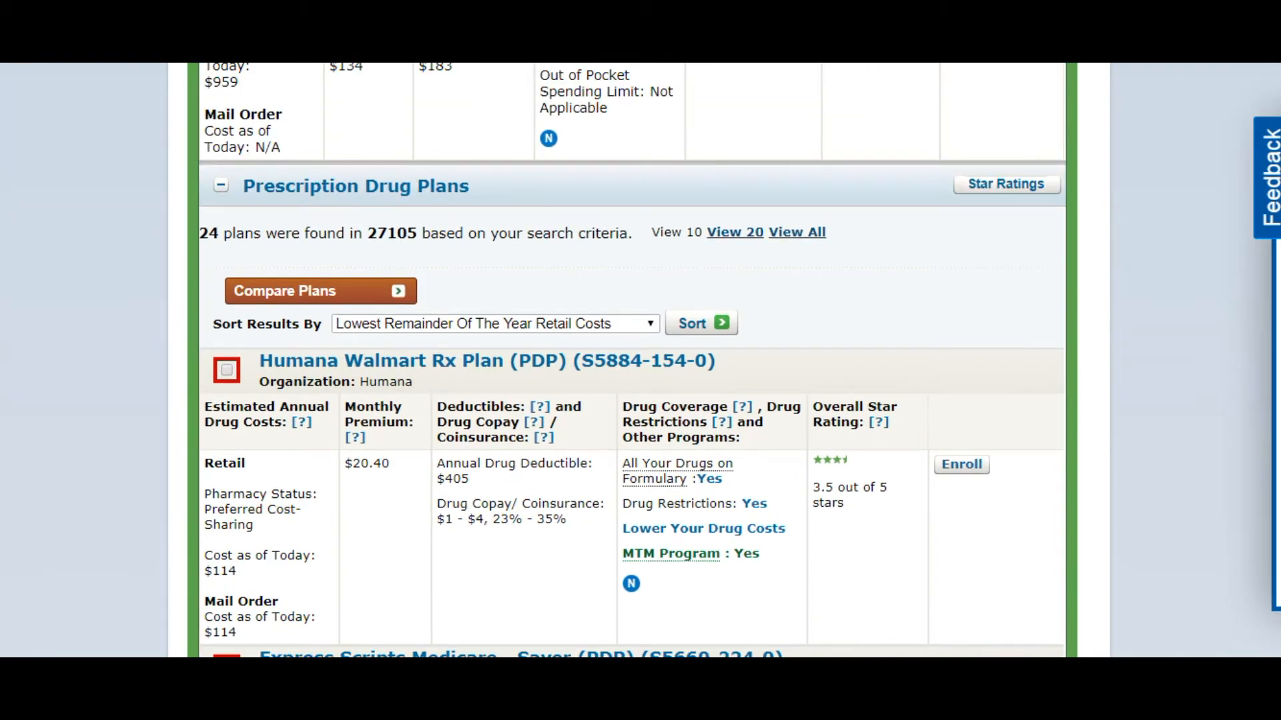
scroll(632, 360, "up", 3)
scroll(632, 360, "down", 7)
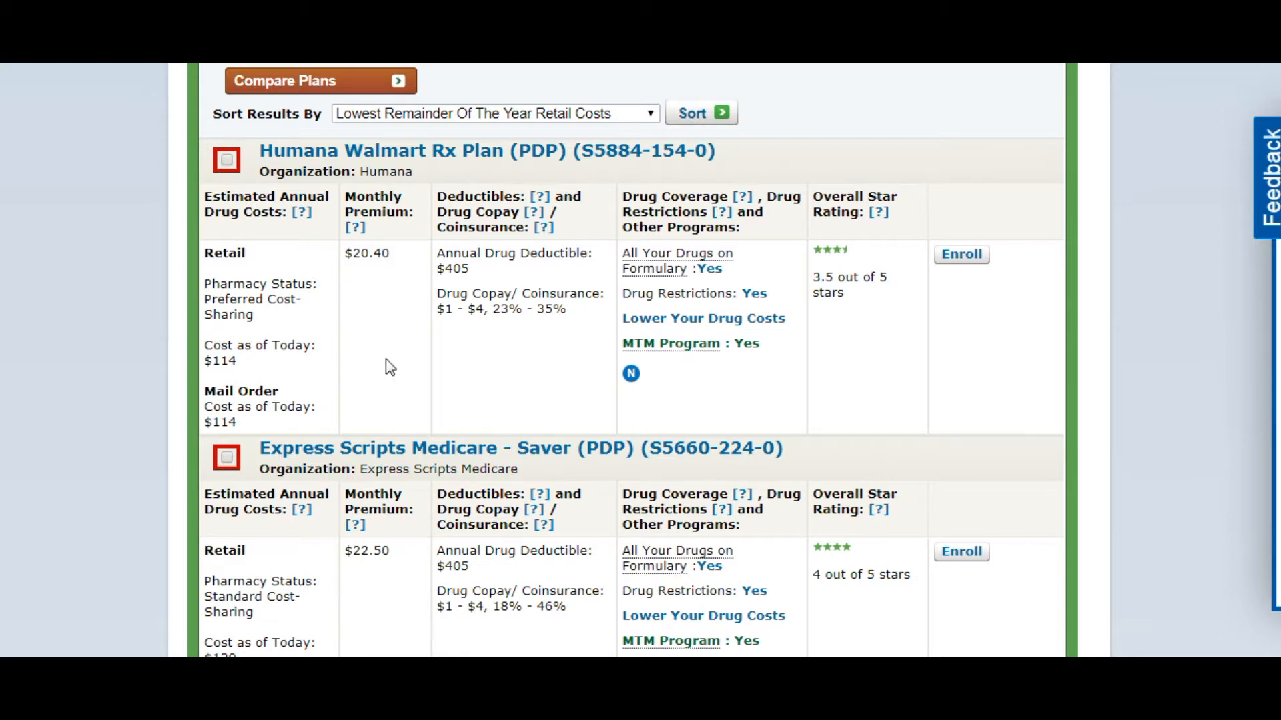
scroll(631, 360, "up", 1)
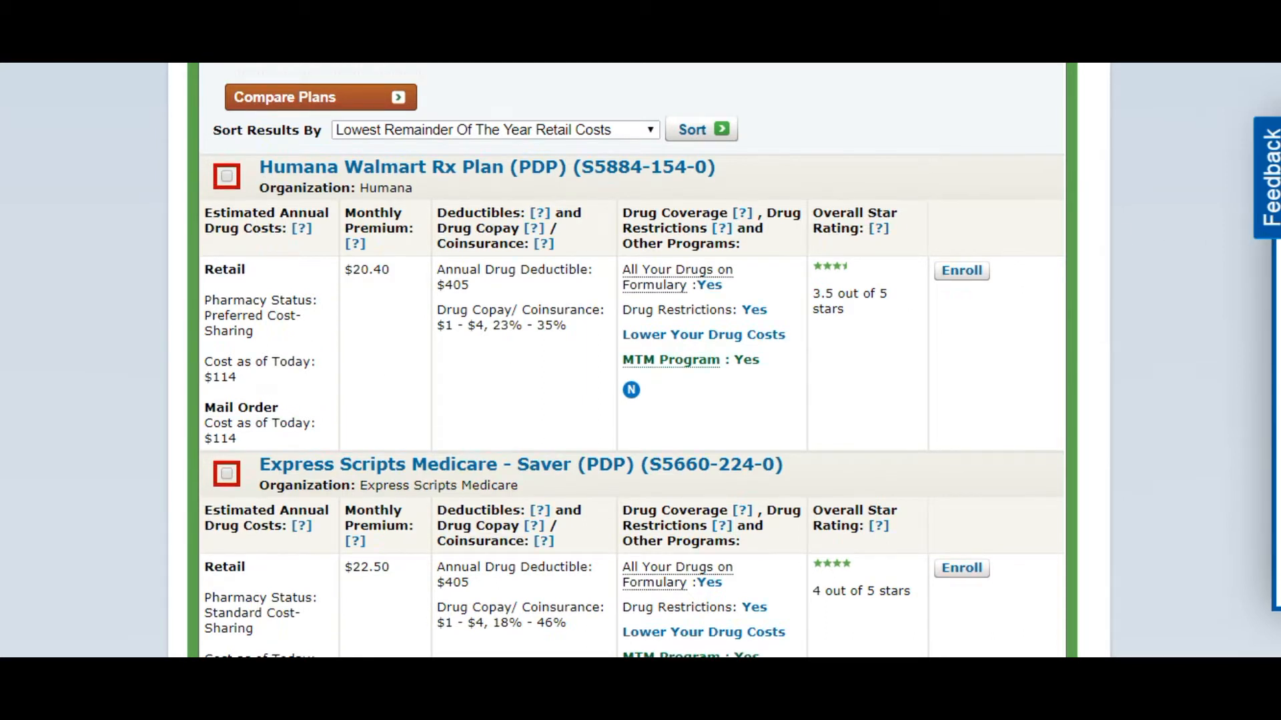
scroll(630, 360, "down", 2)
scroll(632, 361, "down", 2)
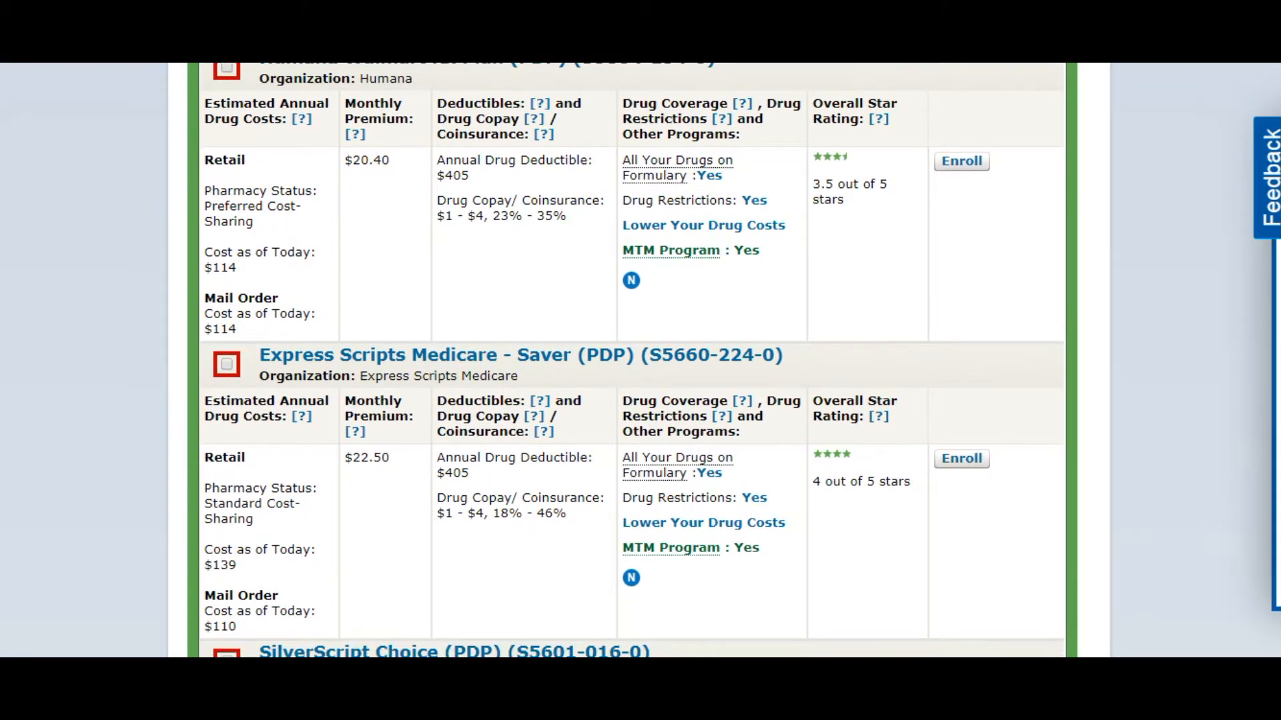
scroll(633, 361, "down", 1)
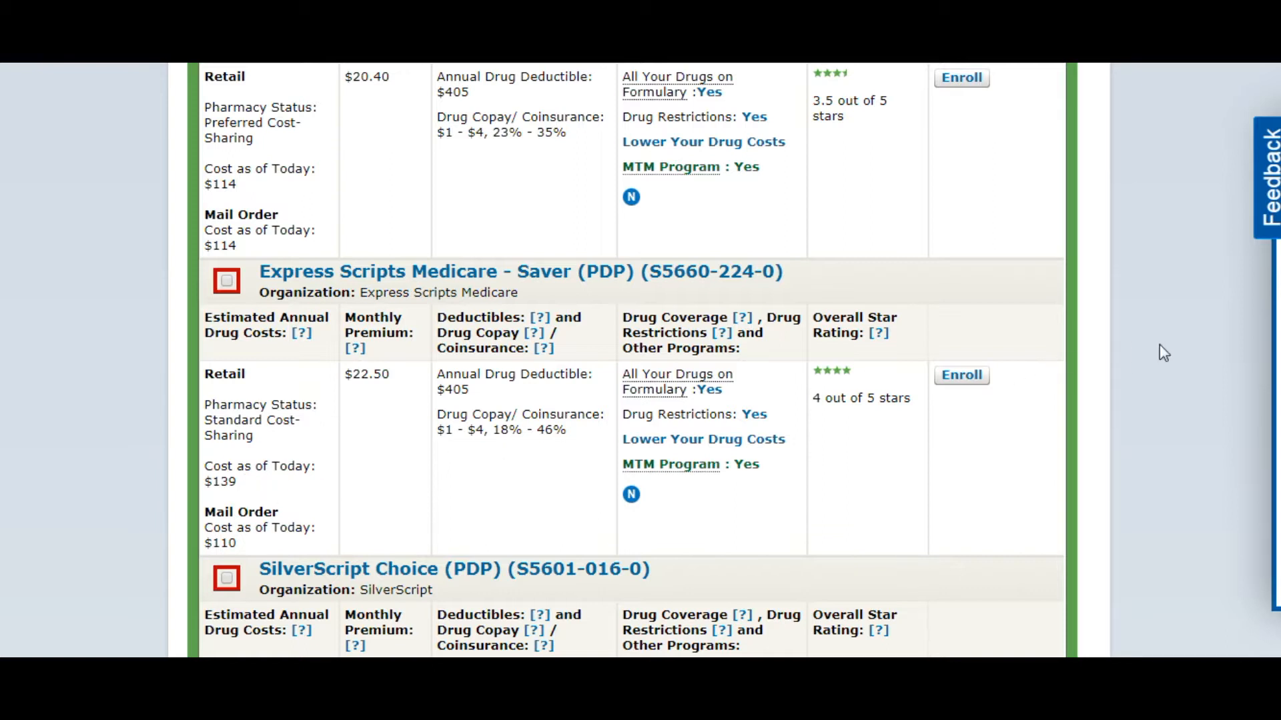
Compare SilverScript Choice's costs, deductible, drug restrictions and star rating with those of the Humana Walmart Rx and Express Scripts plans
scroll(633, 360, "down", 6)
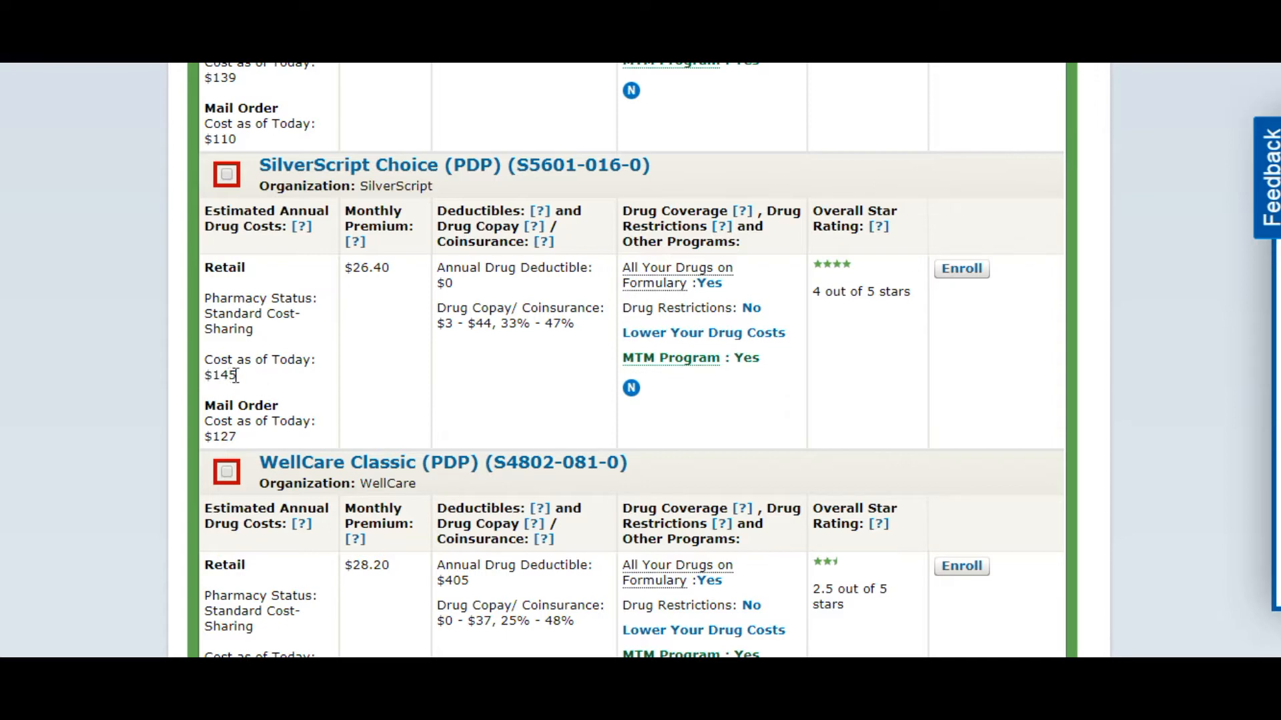
scroll(1271, 320, "up", 5)
scroll(632, 360, "up", 5)
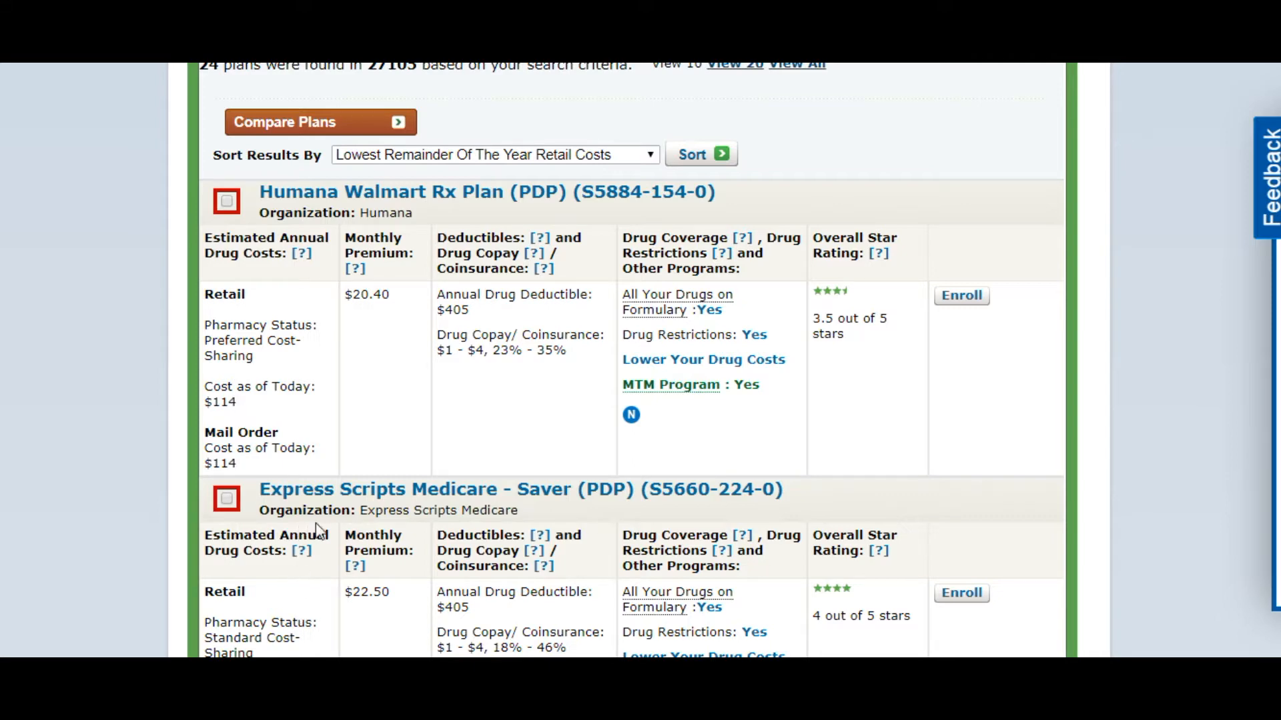
scroll(631, 360, "down", 5)
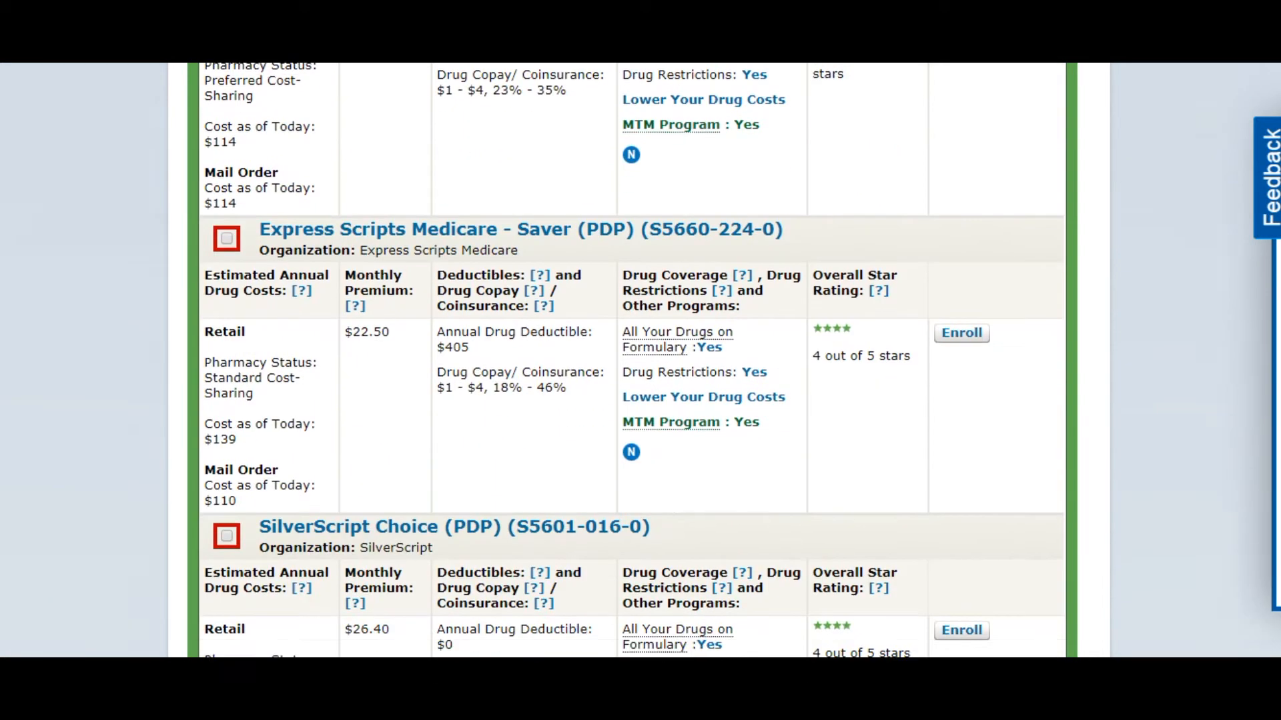
scroll(631, 360, "down", 3)
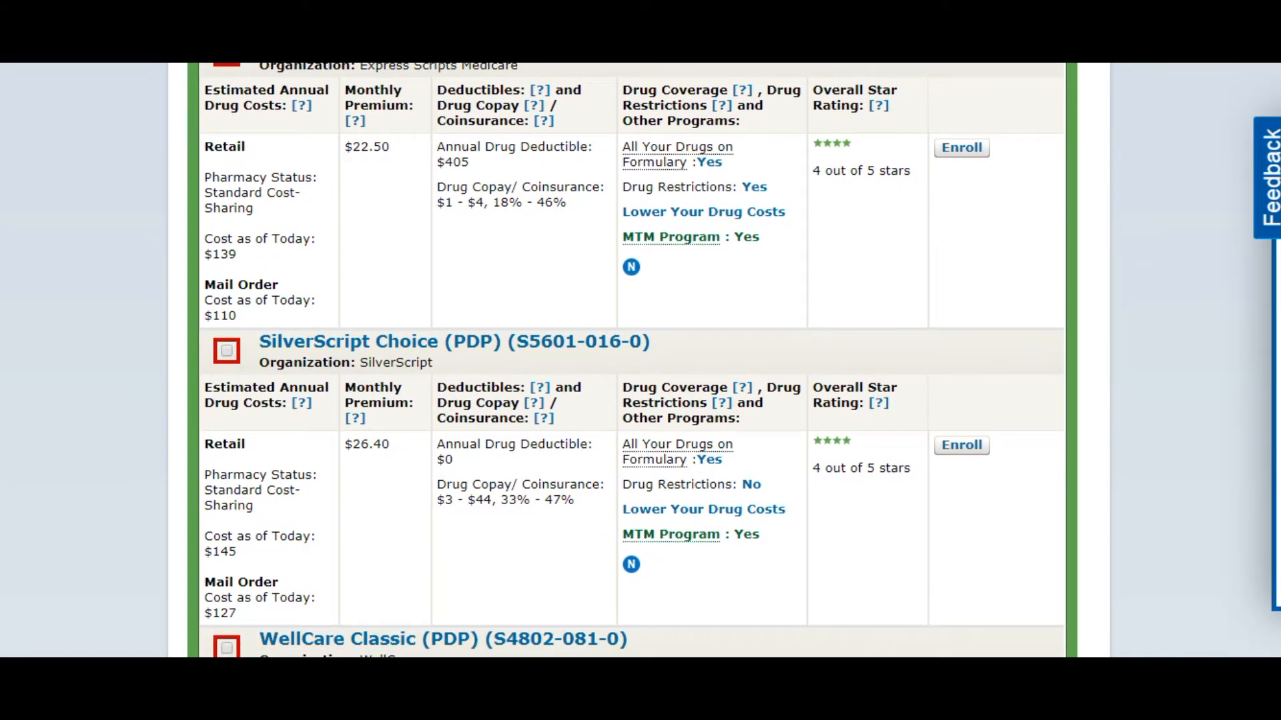
scroll(631, 360, "up", 1)
scroll(437, 357, "up", 5)
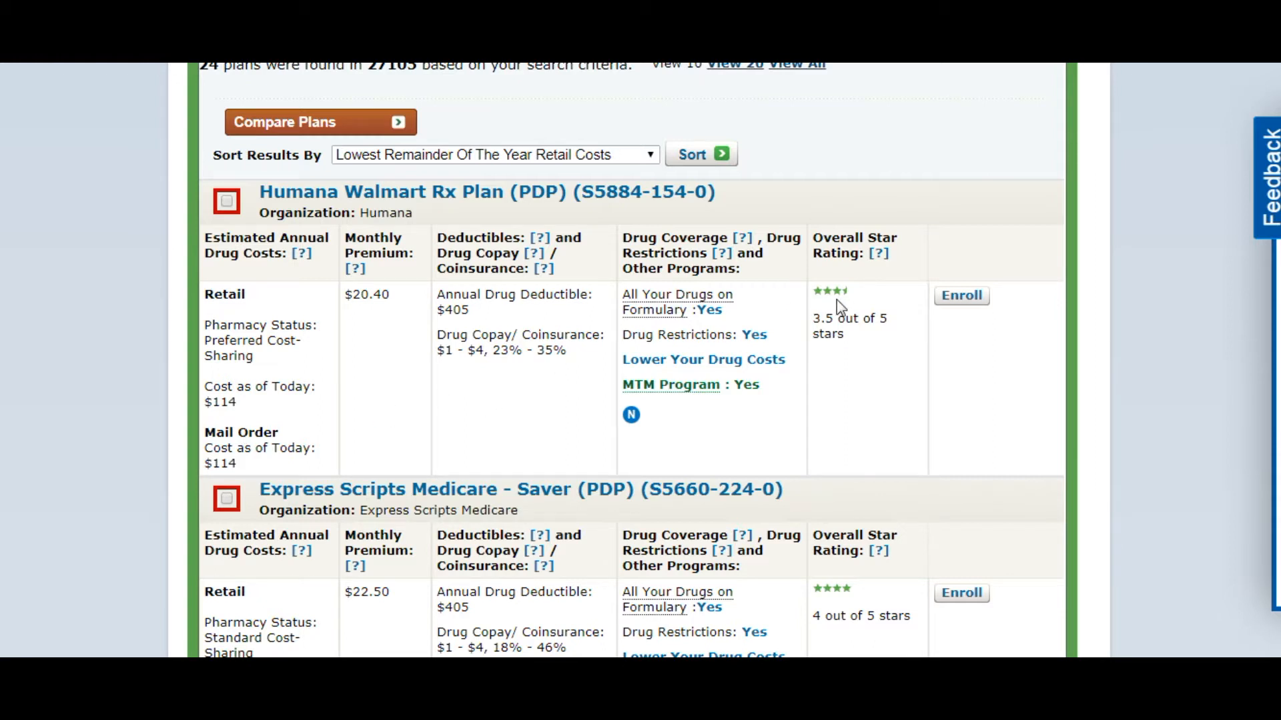
triple_click(865, 519)
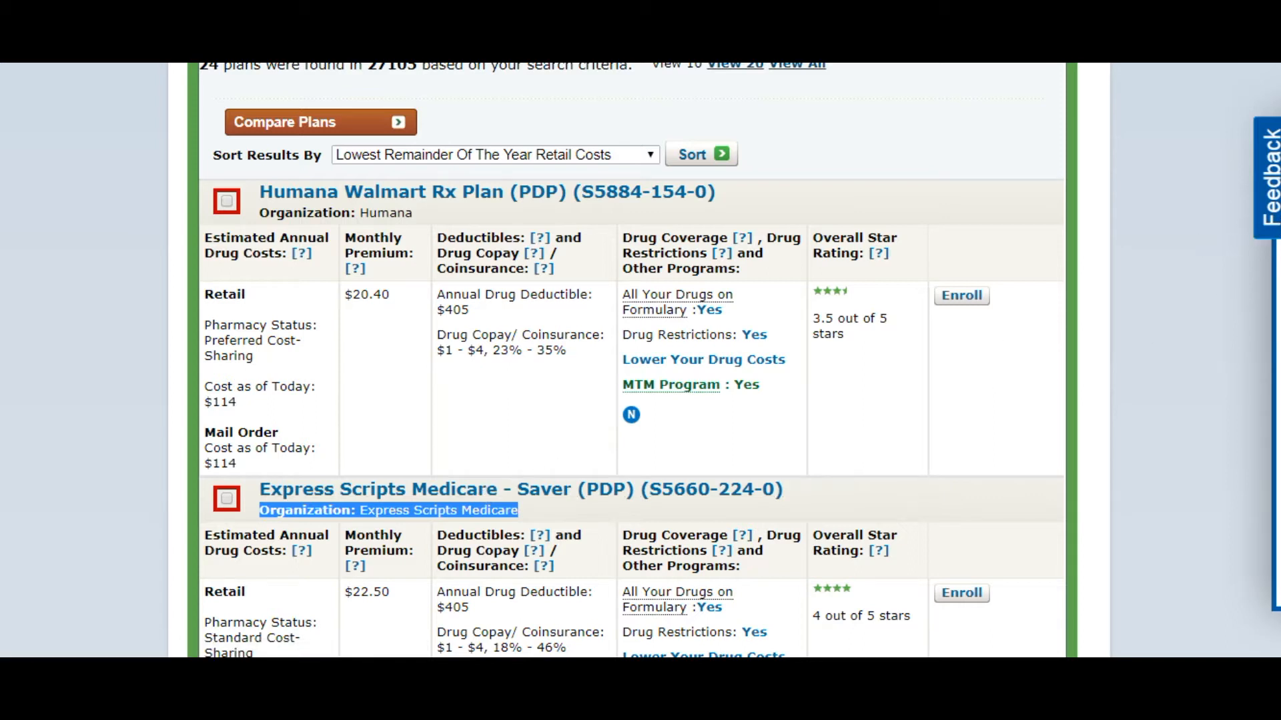
scroll(632, 360, "down", 10)
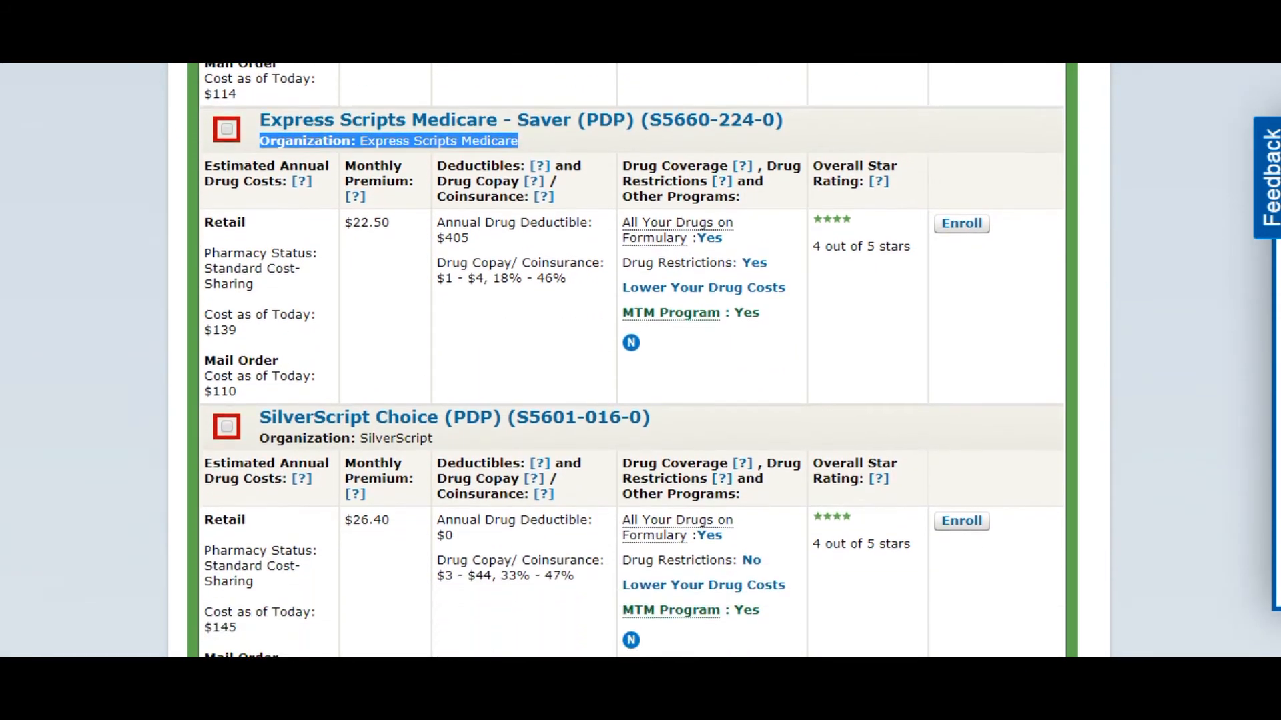
scroll(632, 360, "up", 10)
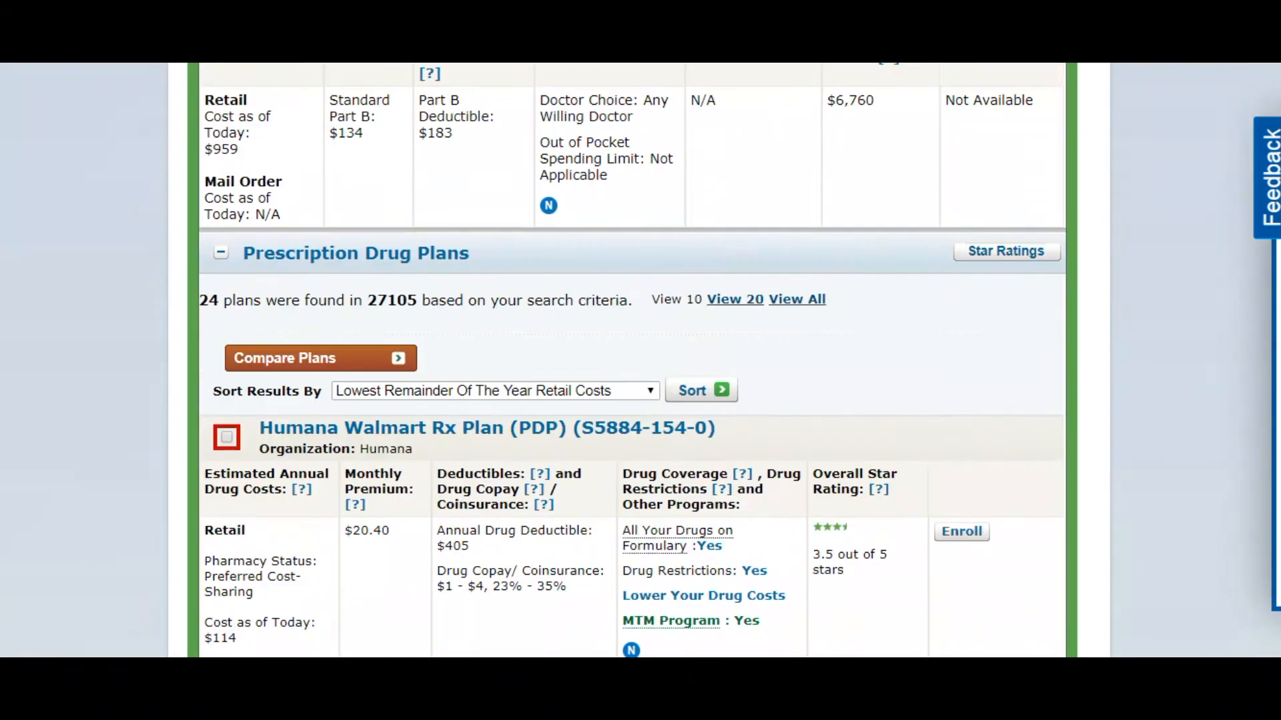
scroll(633, 360, "down", 4)
scroll(632, 360, "up", 1)
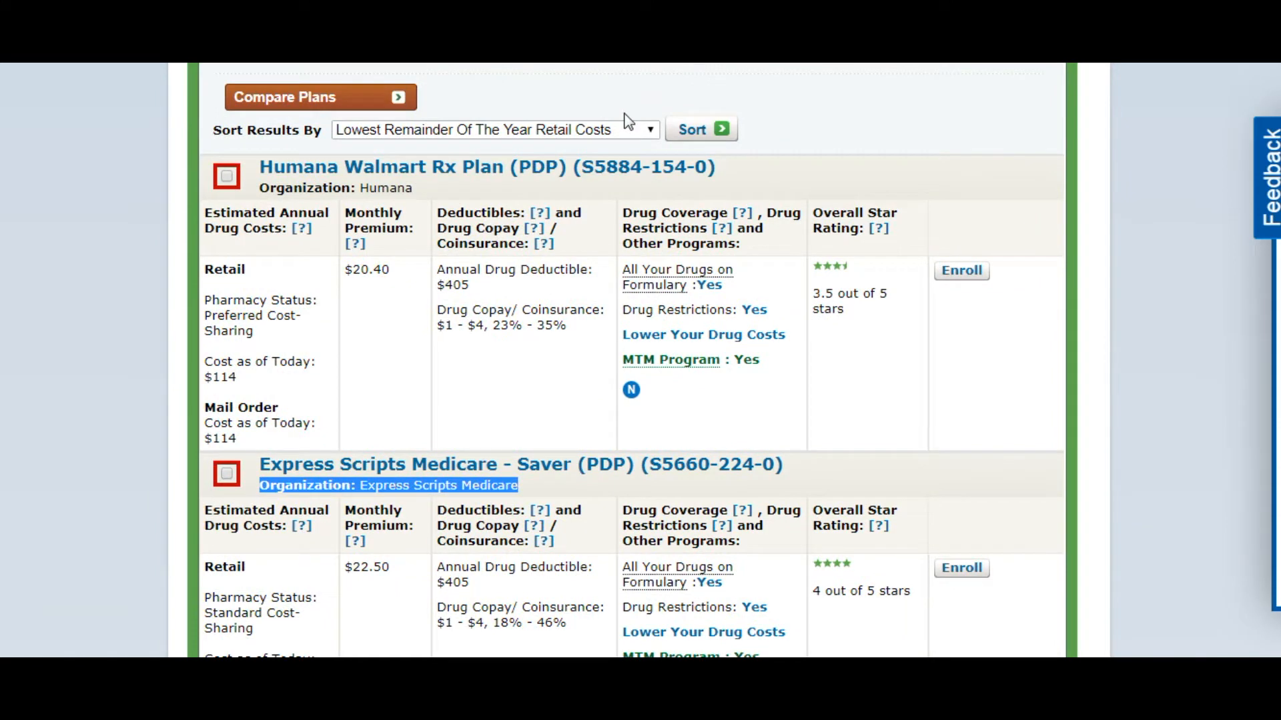
Open the Humana Walmart Rx Plan details and examine its fixed costs, drug costs during coverage levels and estimated monthly costs
left_click(430, 172)
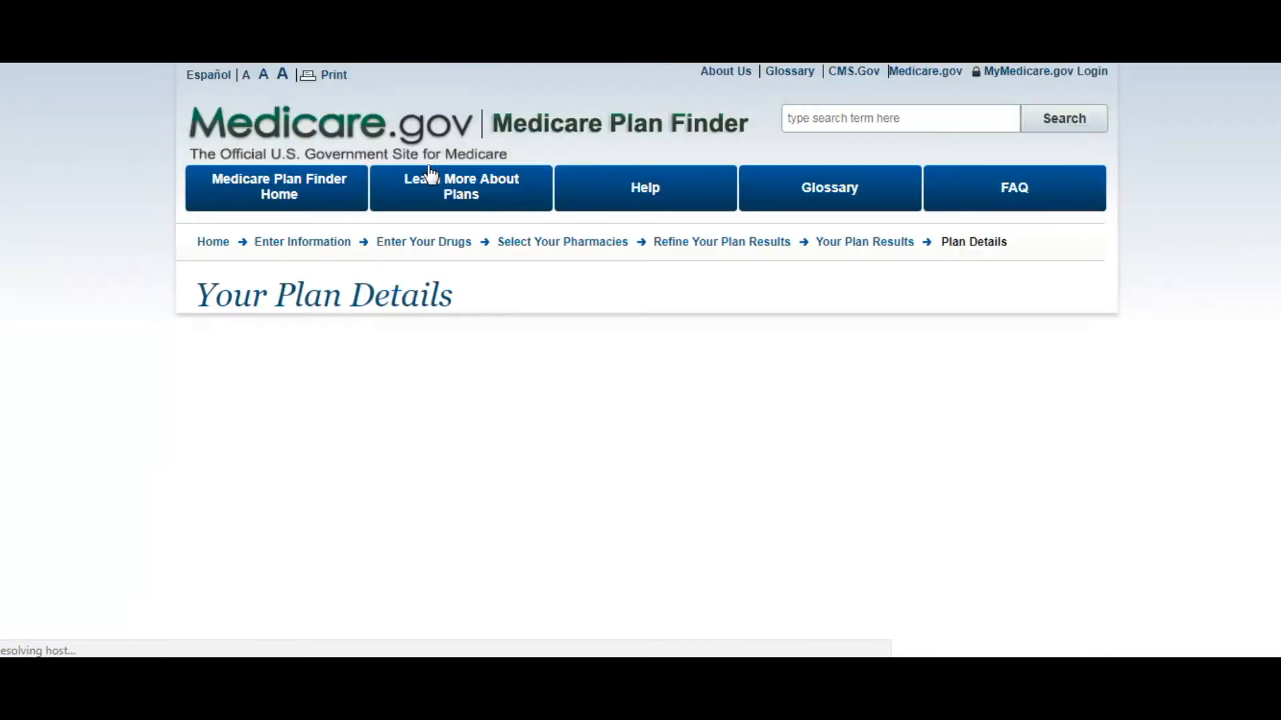
scroll(431, 172, "down", 3)
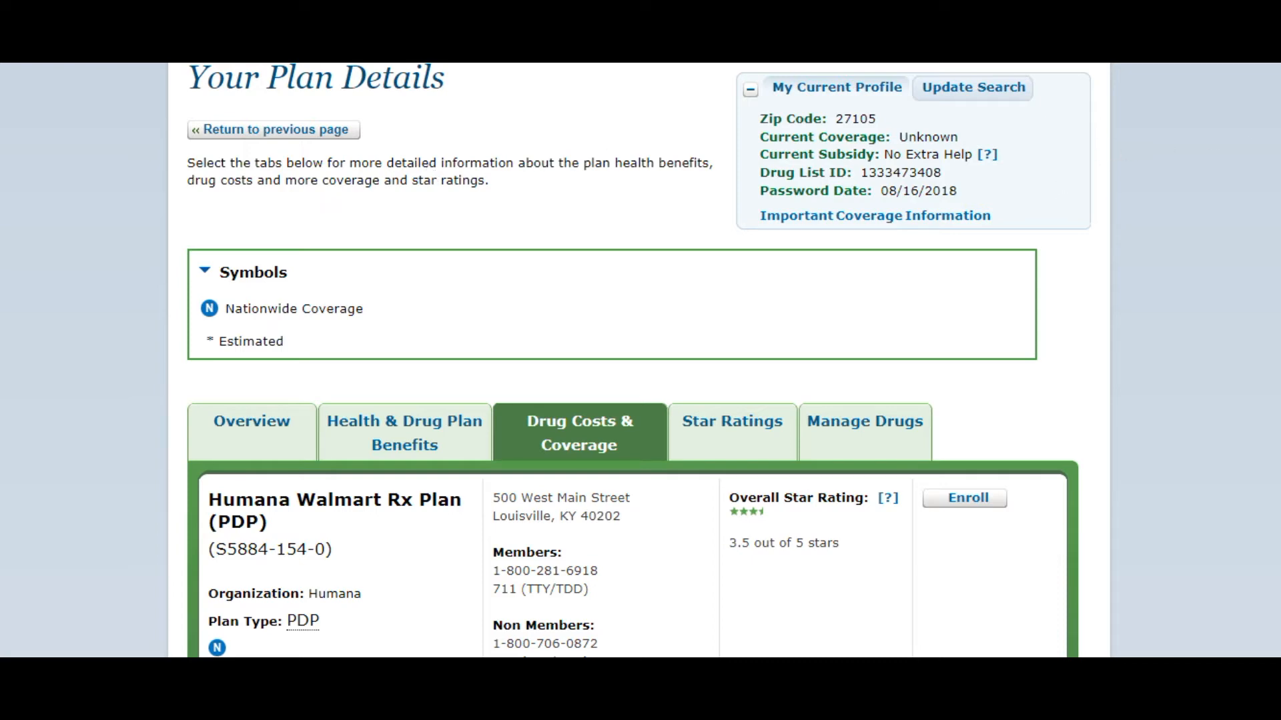
scroll(639, 361, "down", 5)
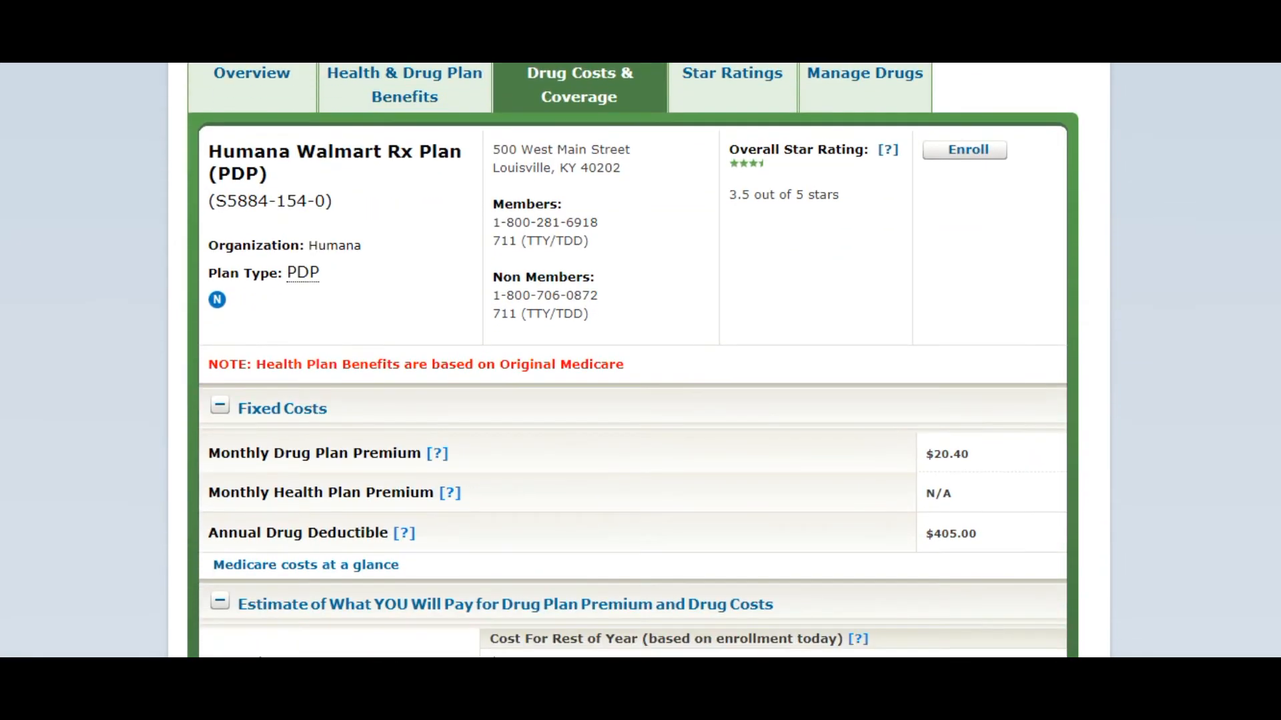
scroll(638, 360, "down", 3)
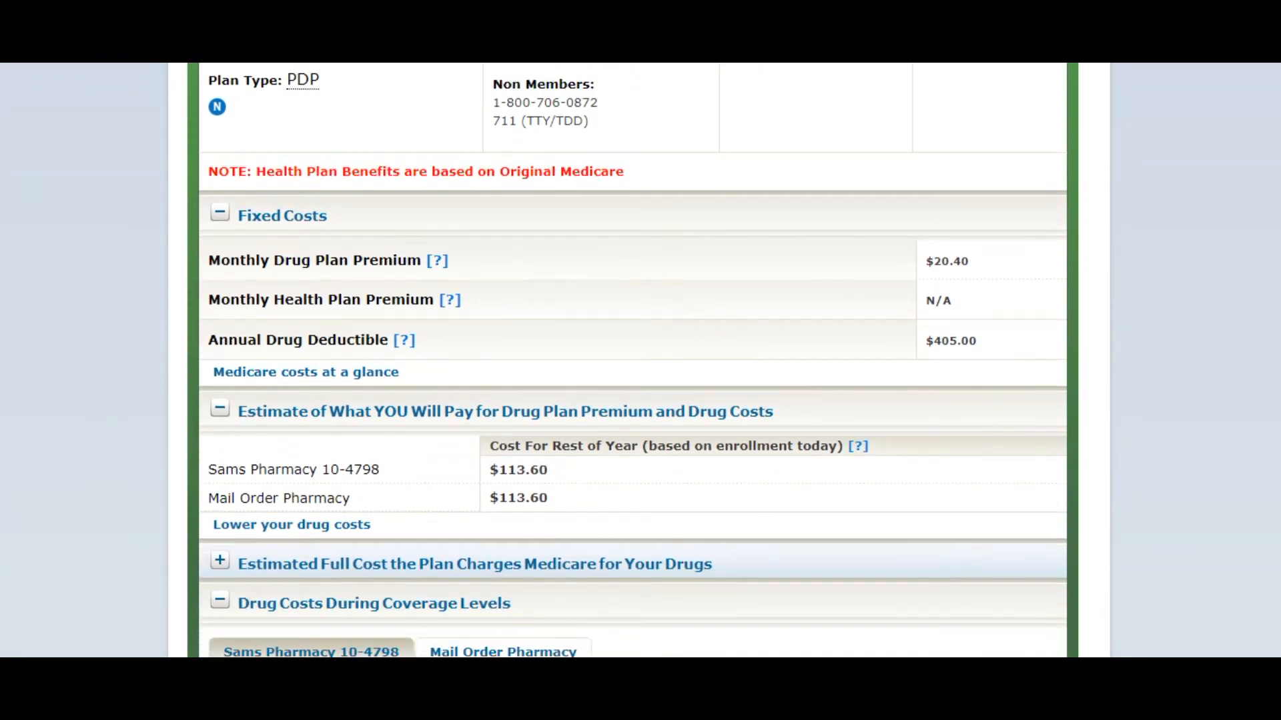
scroll(632, 360, "down", 1)
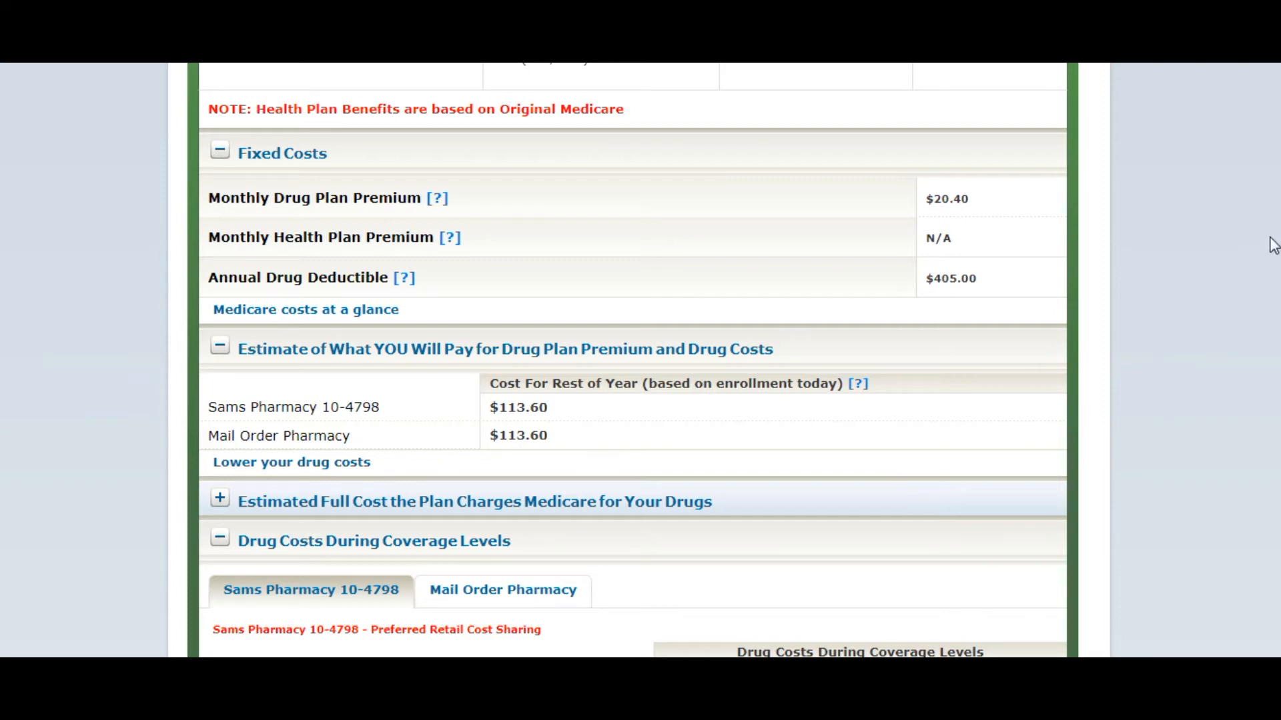
scroll(632, 360, "down", 5)
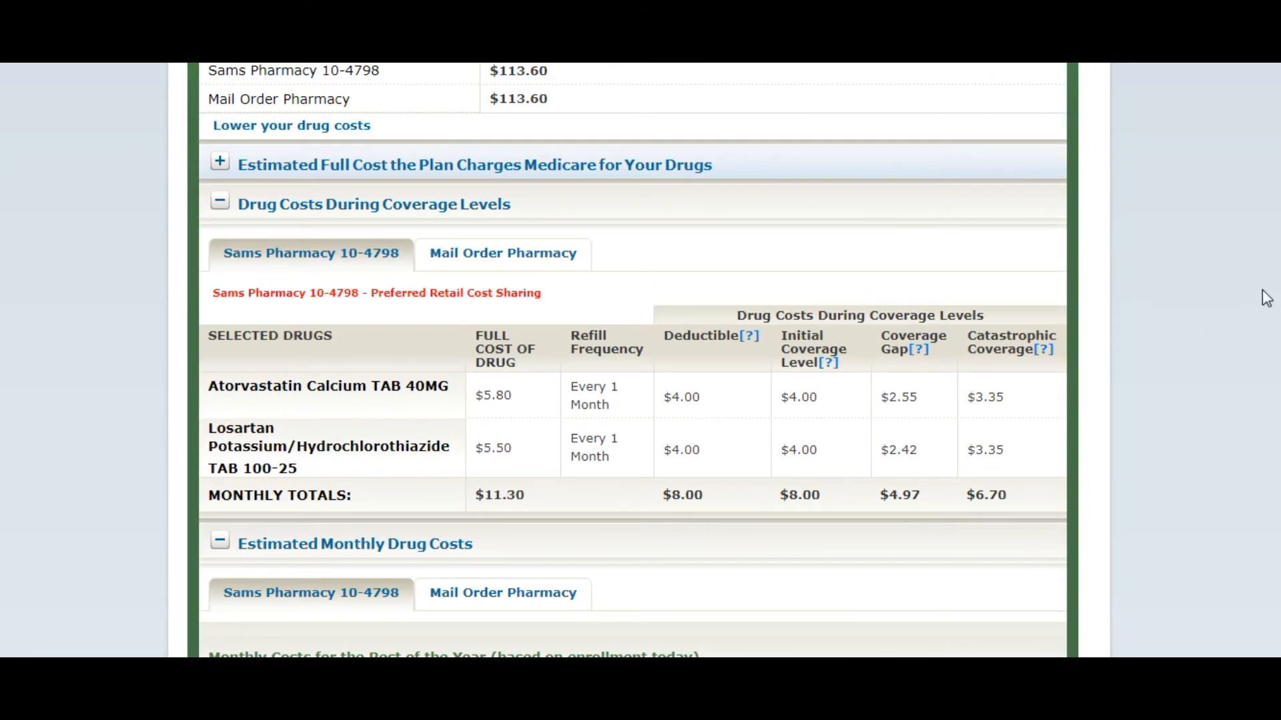
scroll(1264, 299, "down", 5)
scroll(632, 359, "down", 1)
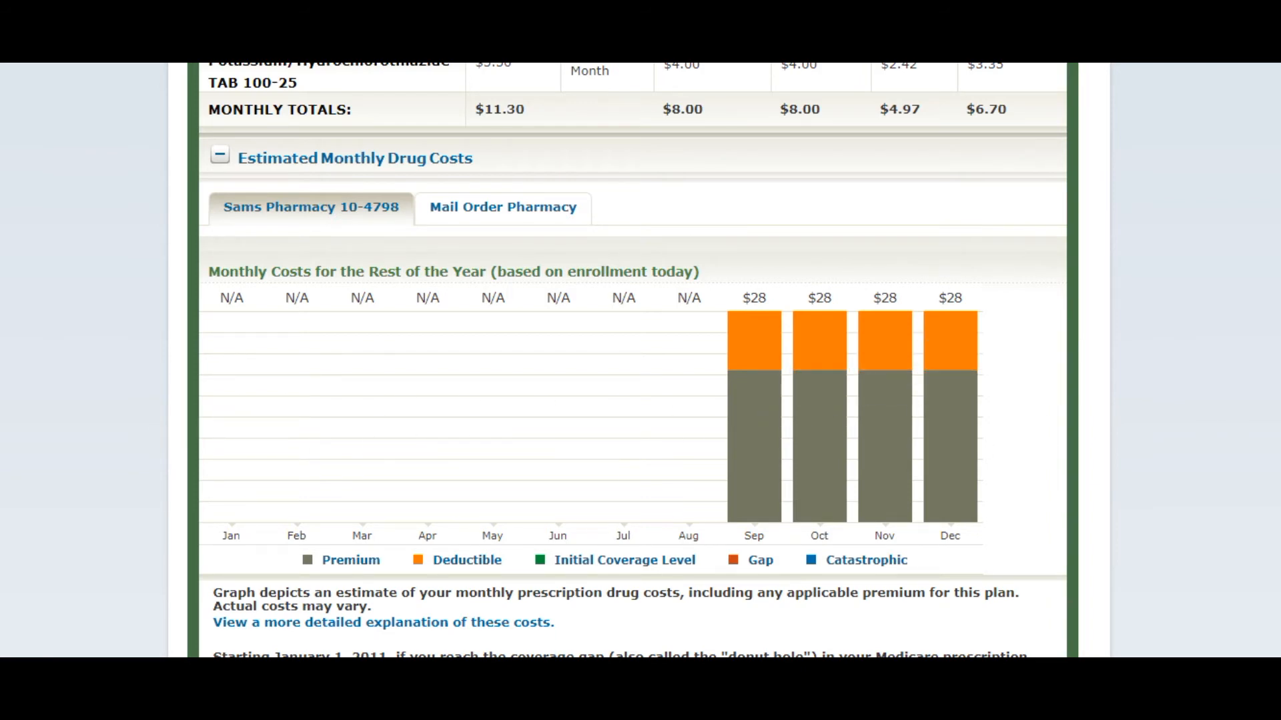
Check the Humana plan's drug coverage restrictions, pharmacy information and drug list, and return to the start of the plan results
scroll(632, 360, "down", 6)
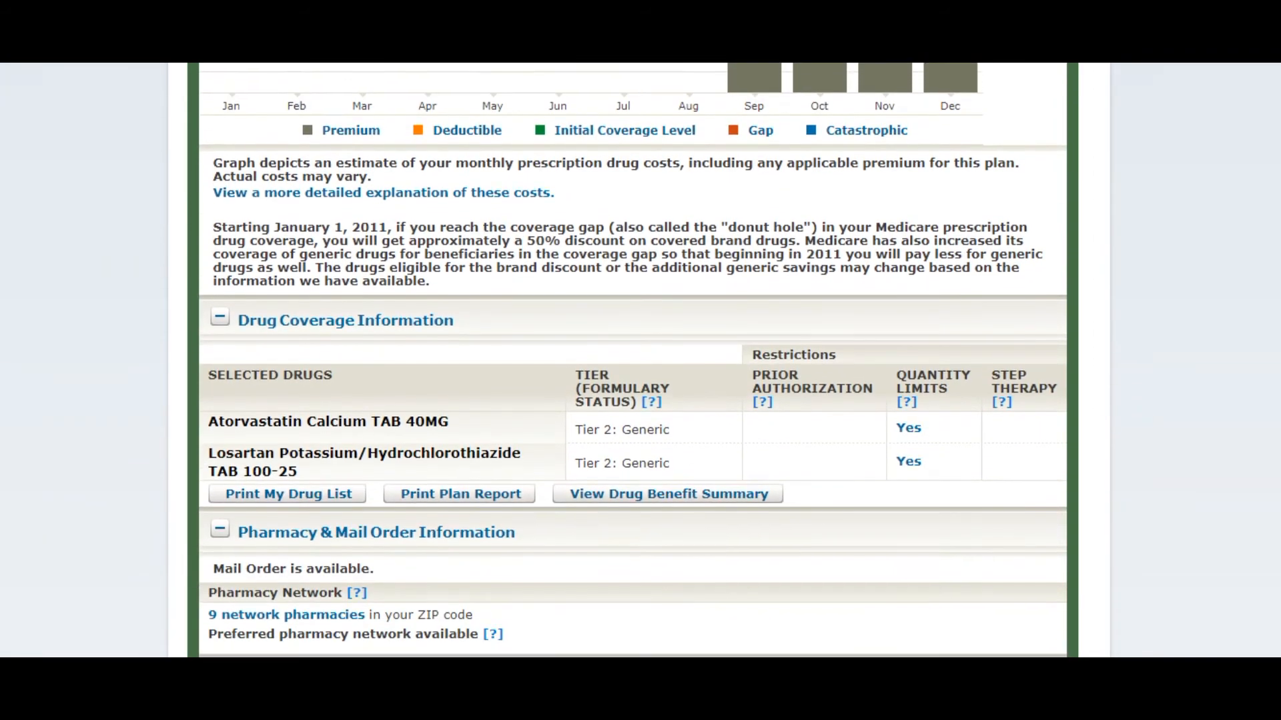
scroll(632, 360, "down", 6)
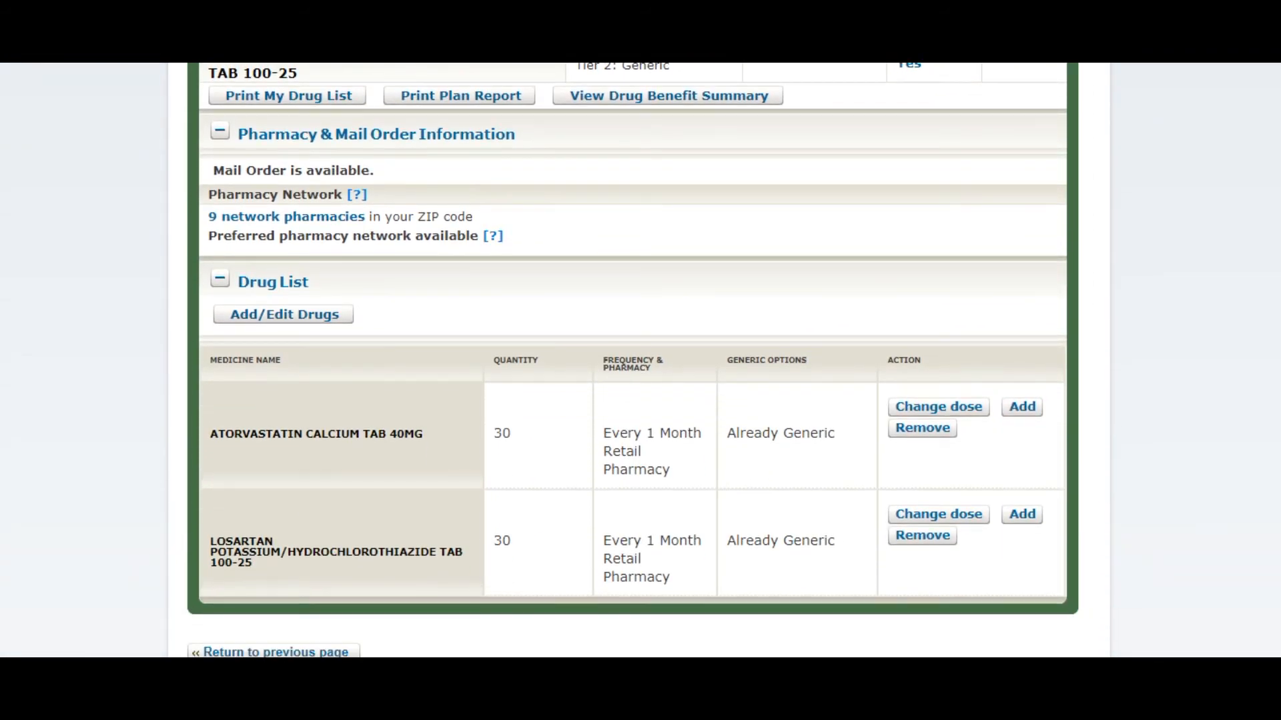
scroll(632, 360, "down", 5)
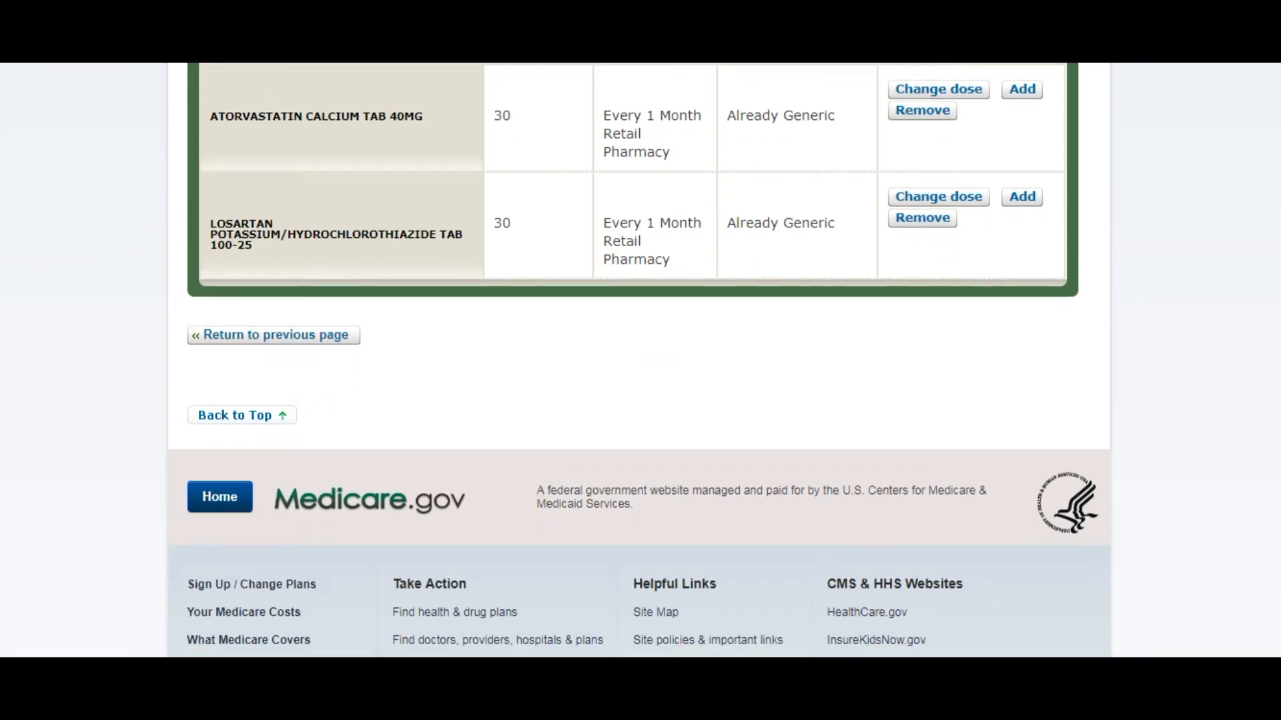
scroll(639, 360, "up", 15)
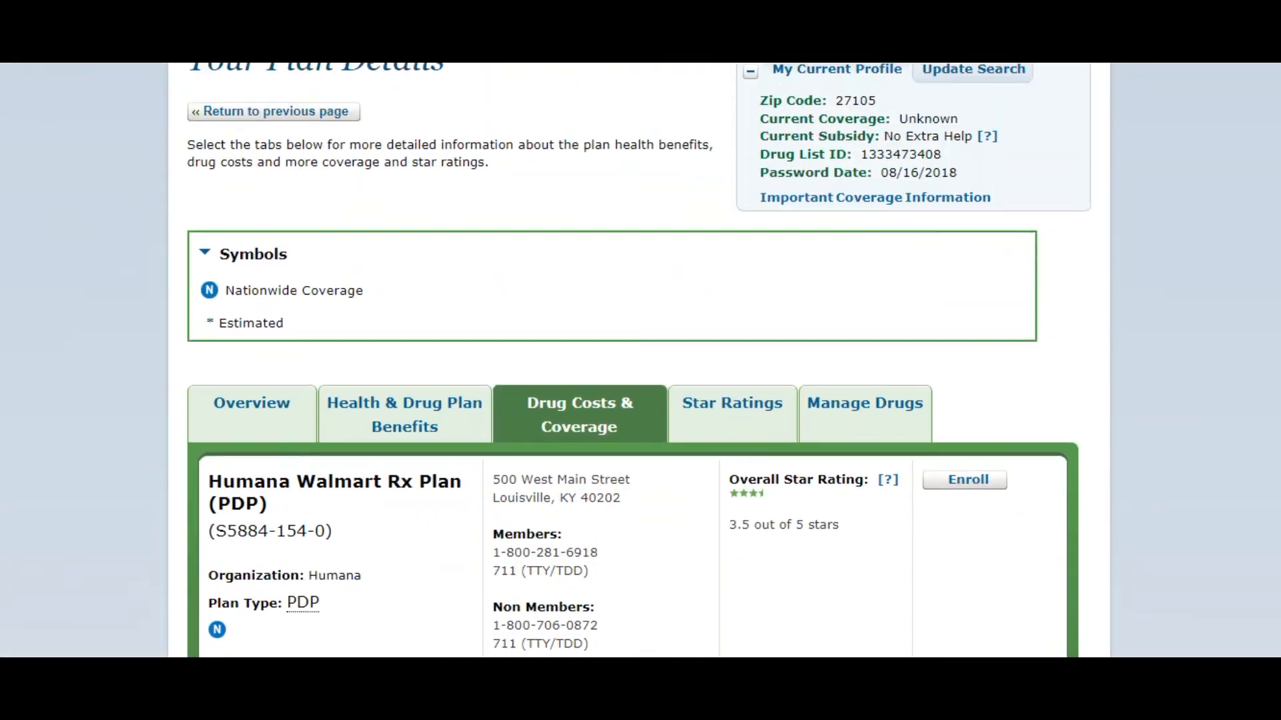
scroll(639, 360, "up", 3)
key("alt+Left")
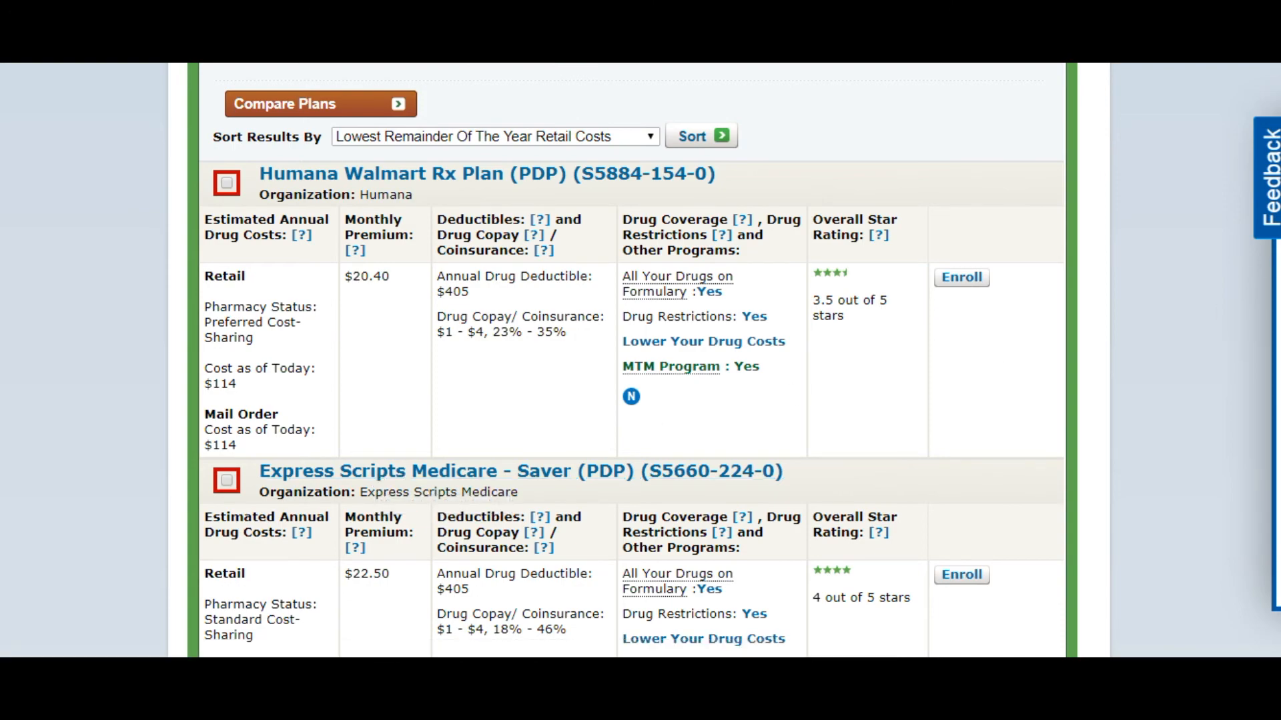
scroll(631, 361, "up", 10)
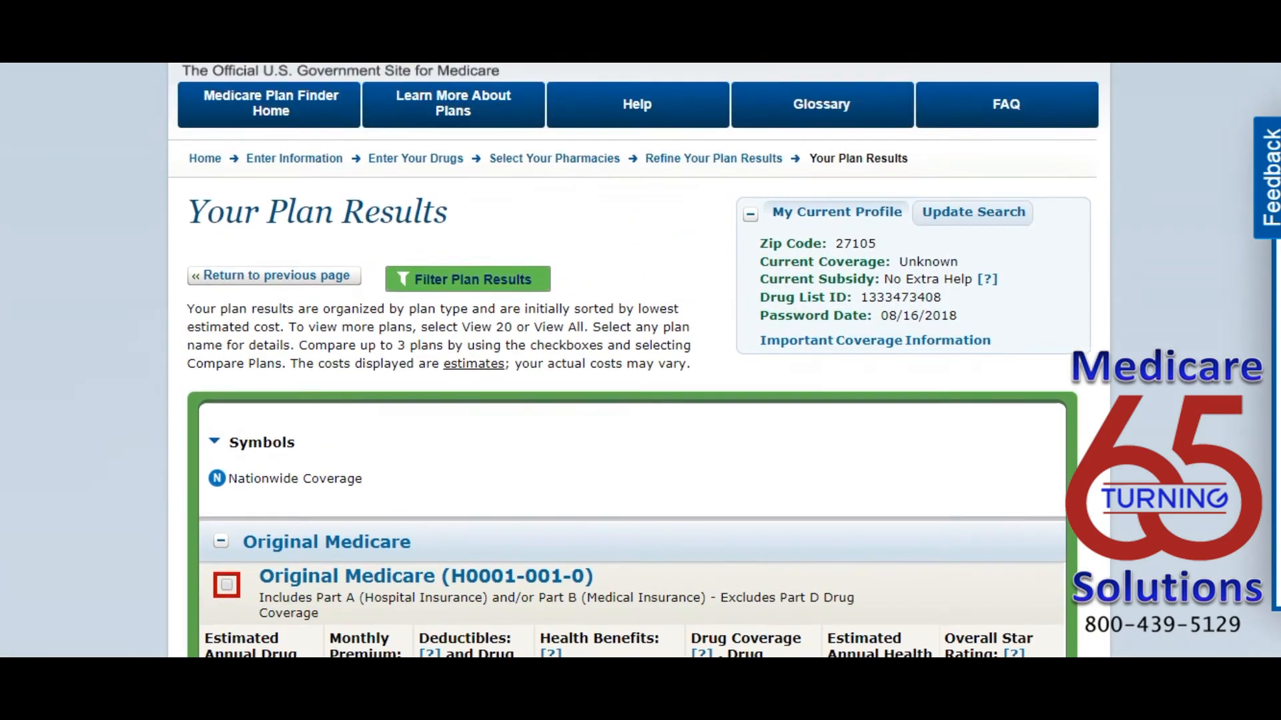
scroll(632, 360, "up", 2)
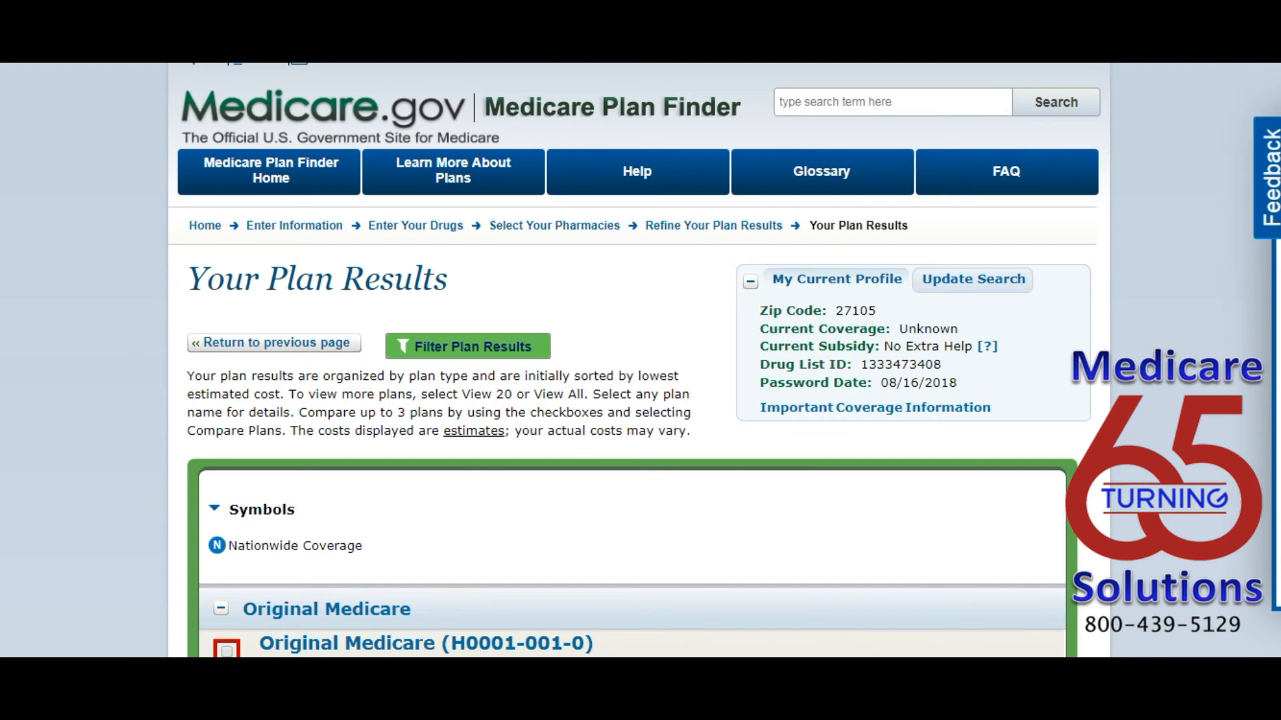